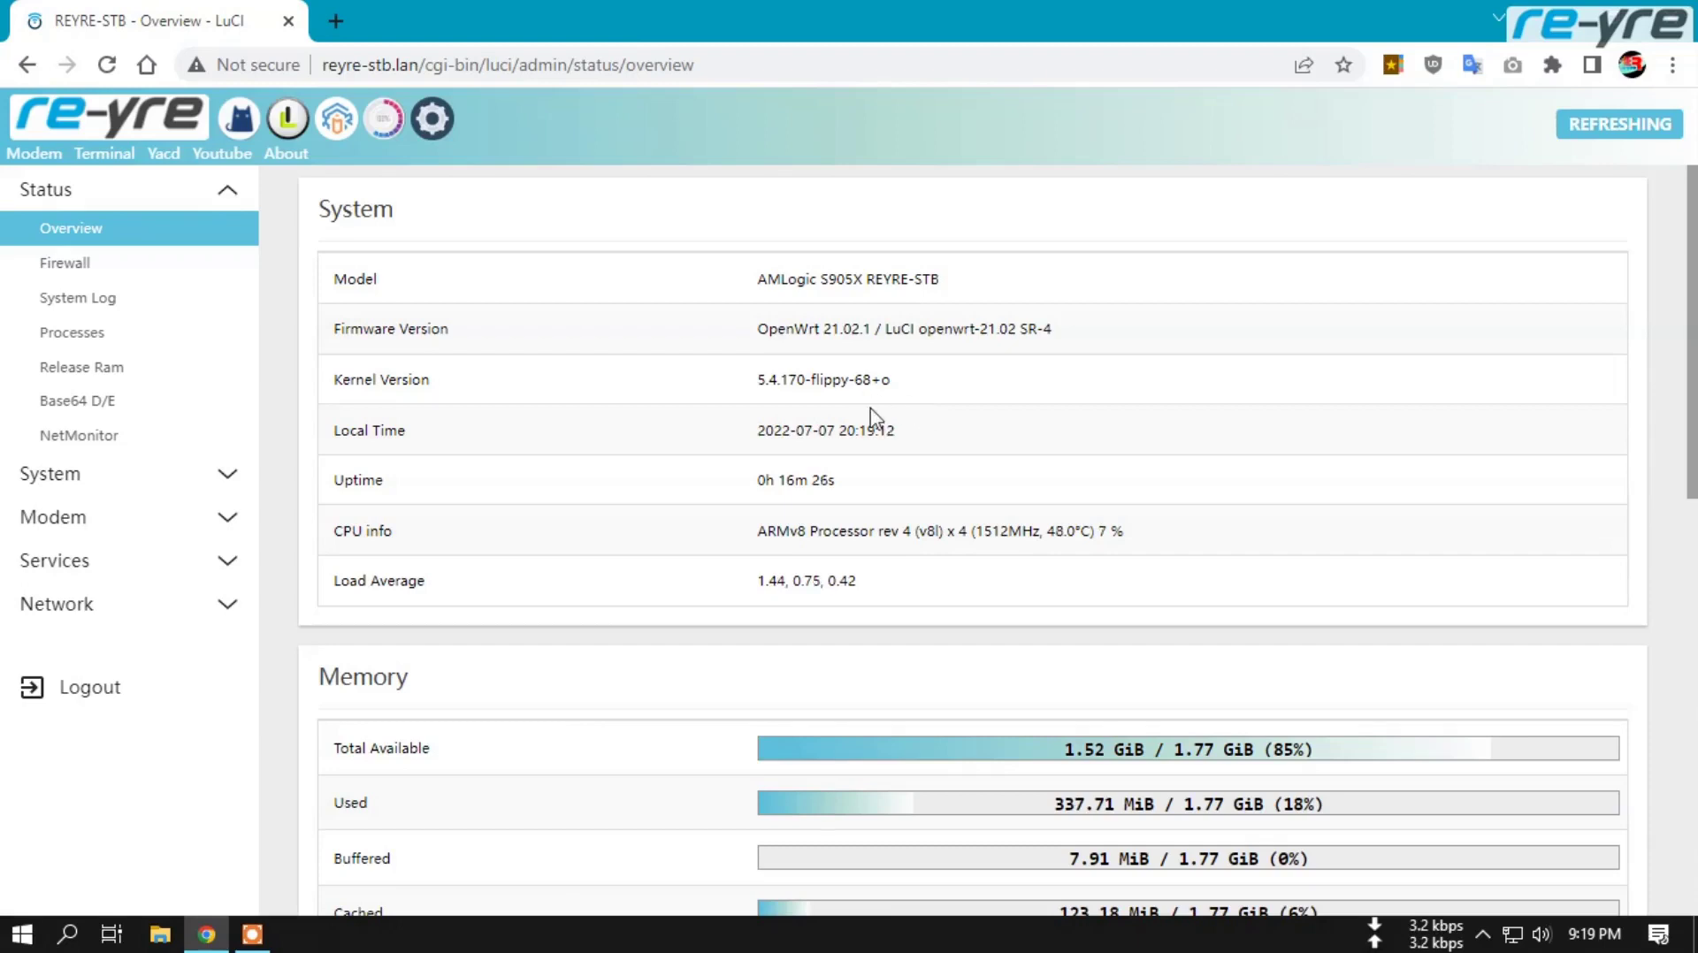
Review the router's firewall rules, system log and running processes
click(126, 268)
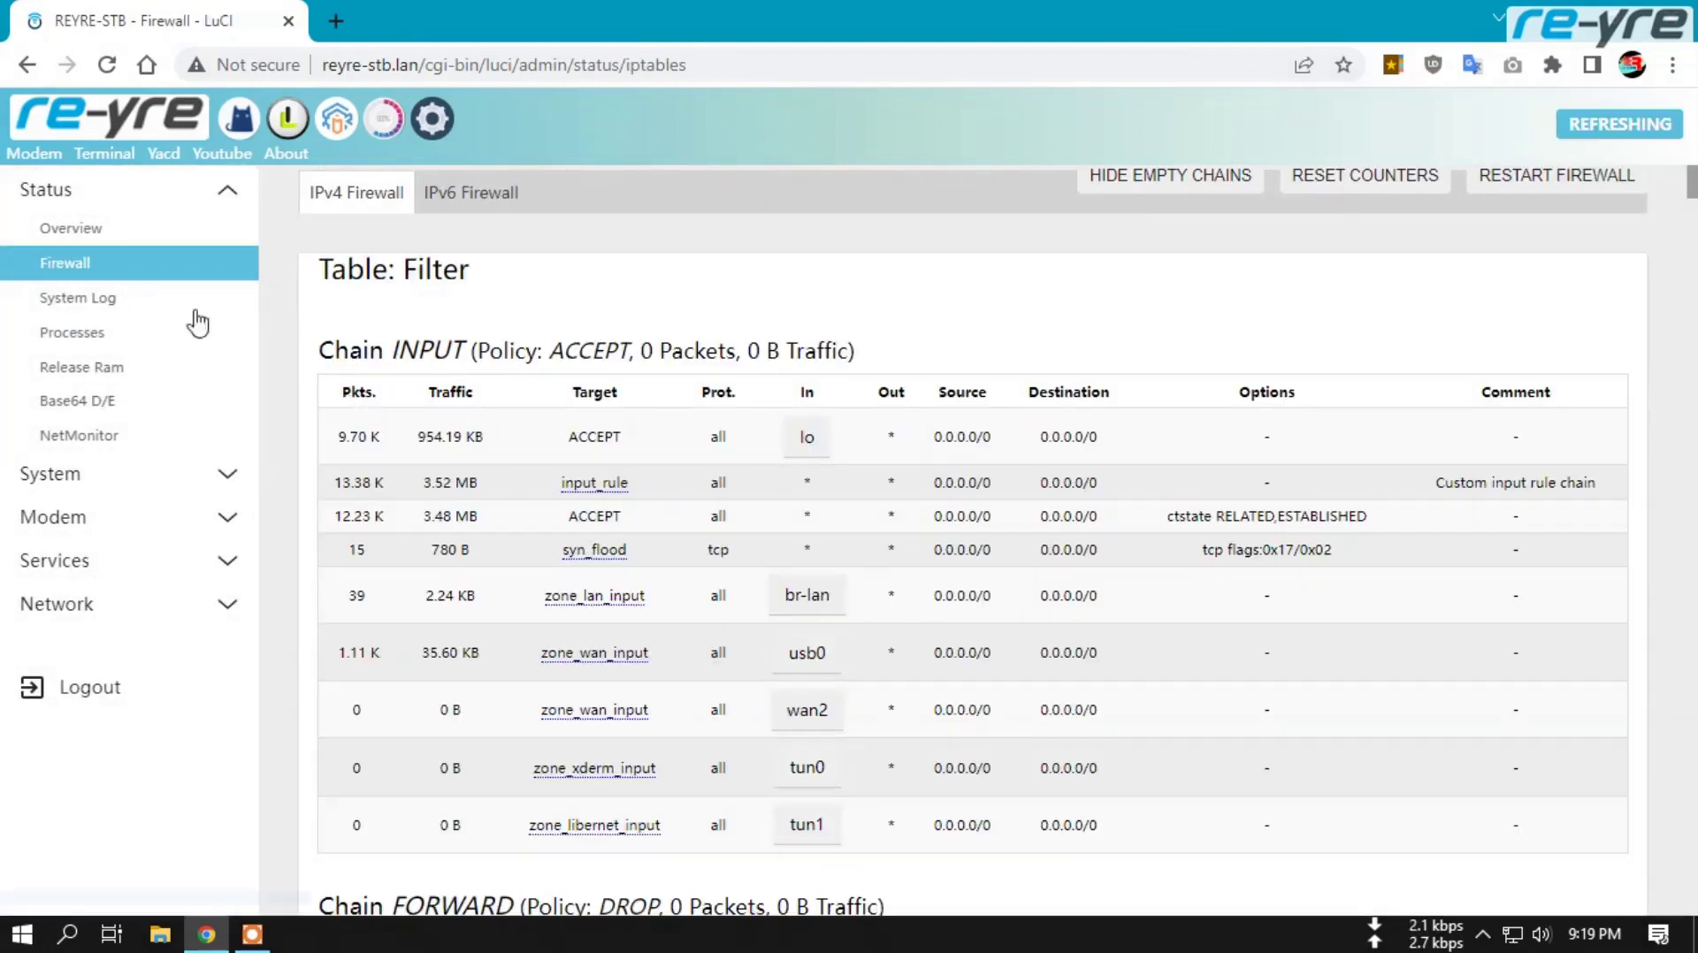
click(112, 307)
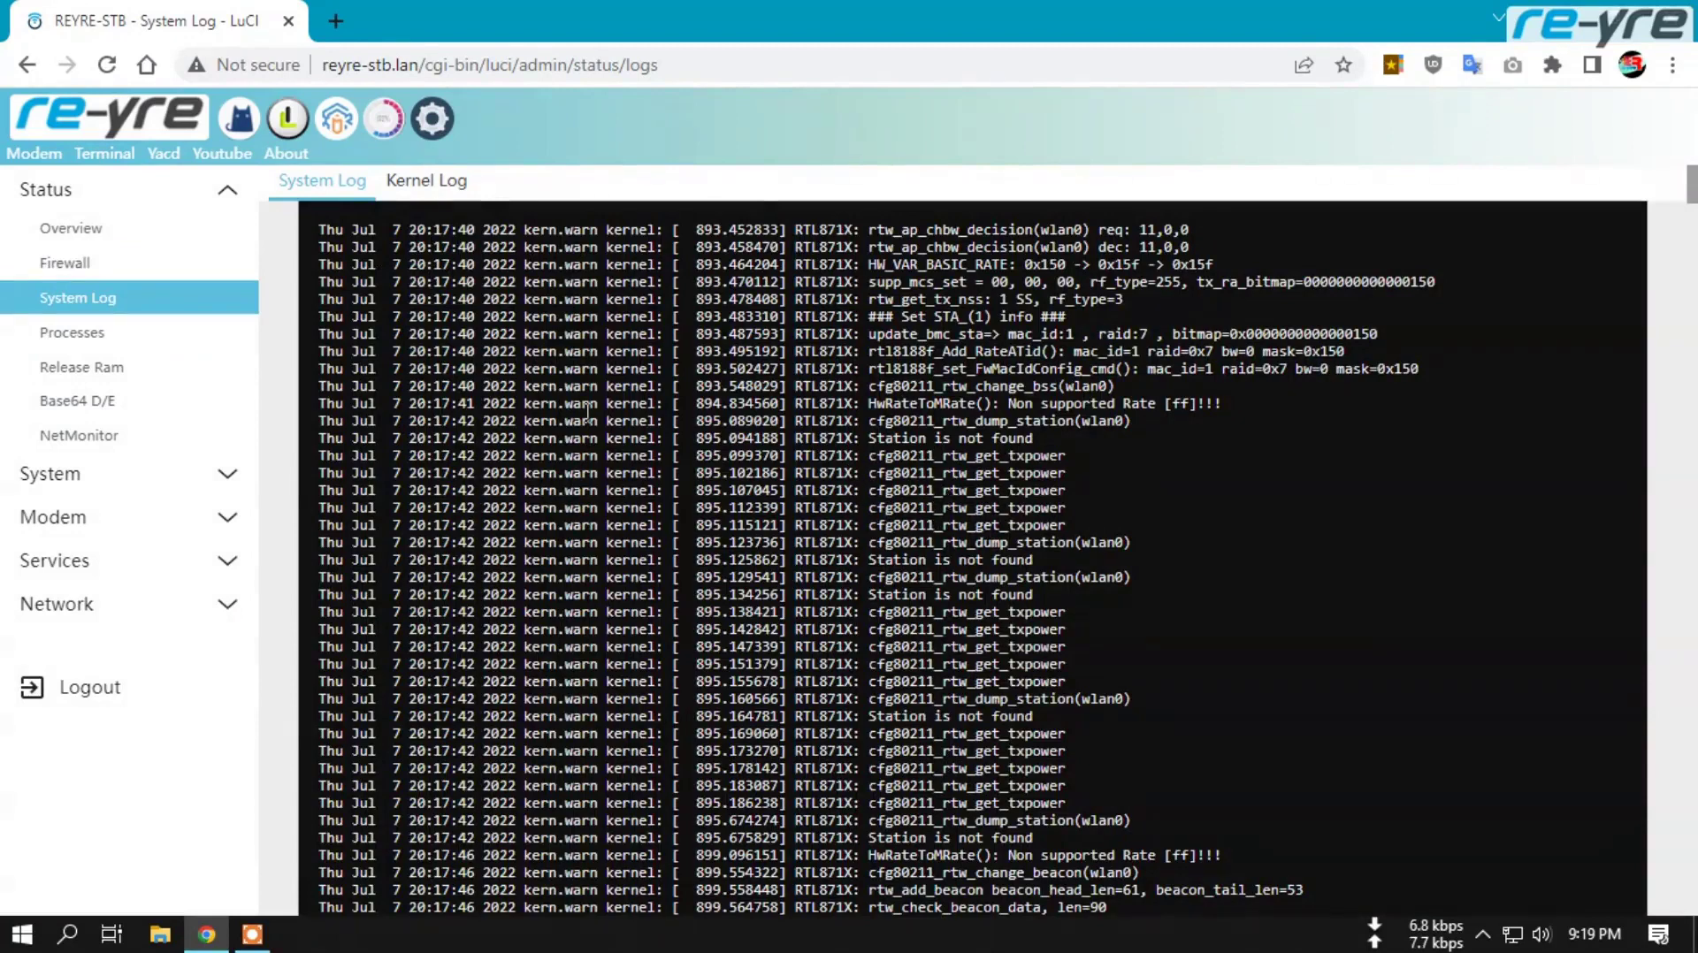
click(114, 339)
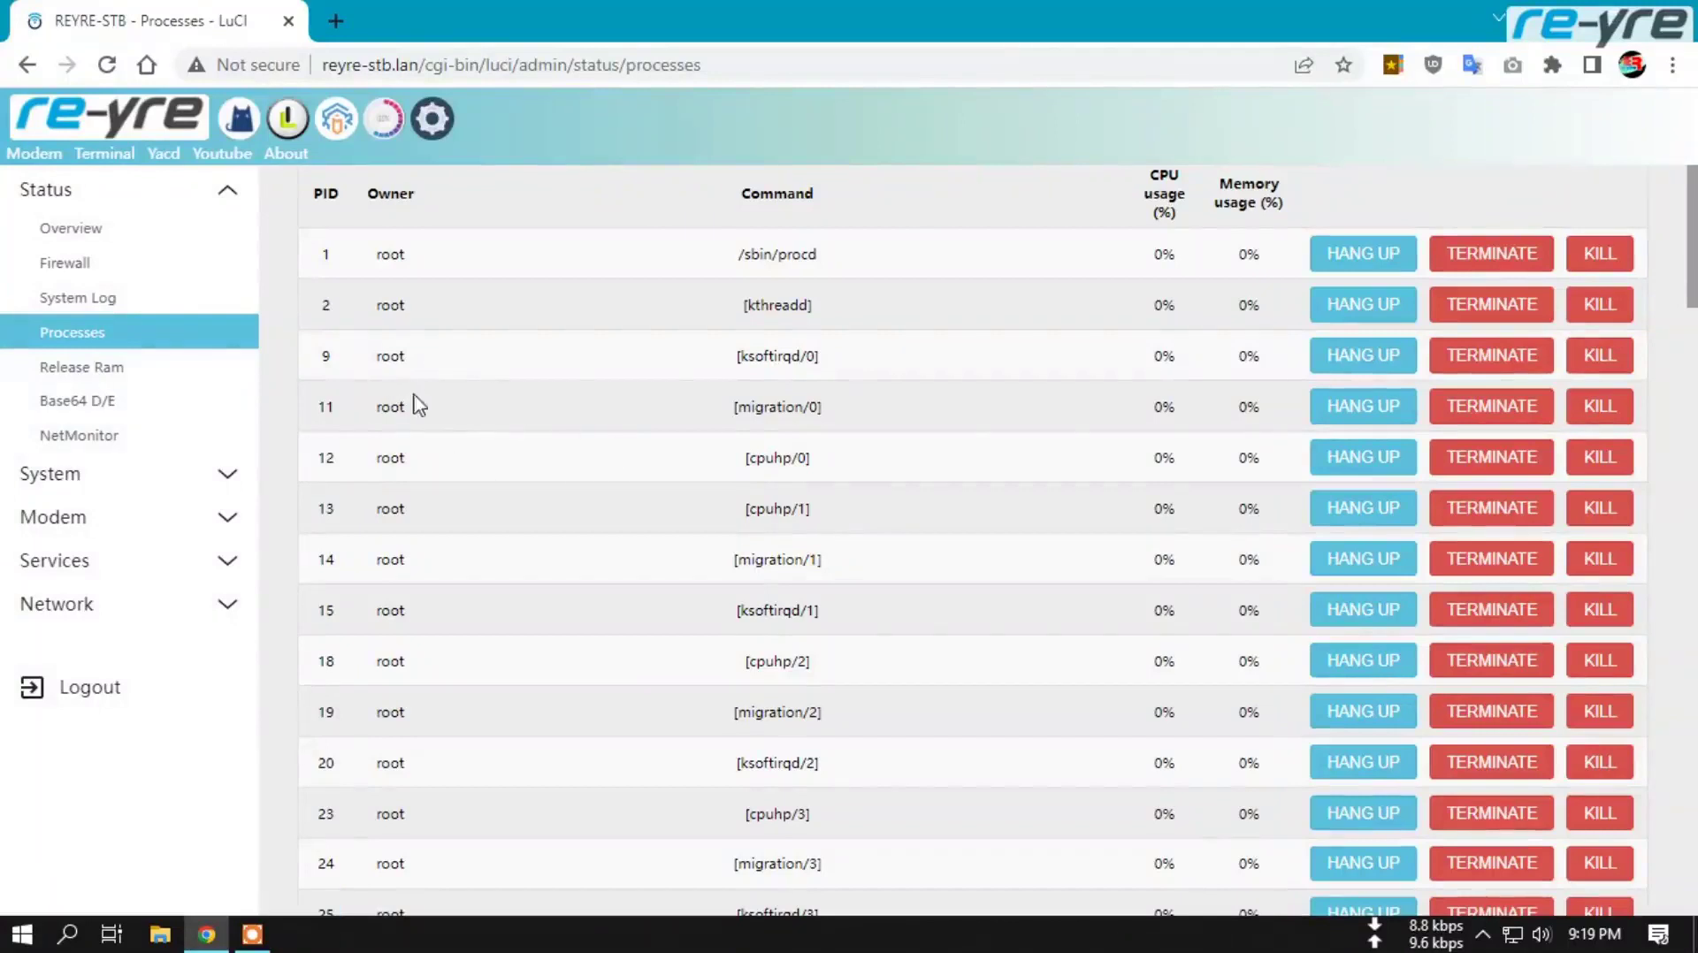
Release the router's RAM and open the Base64 decode/encode tool
click(113, 378)
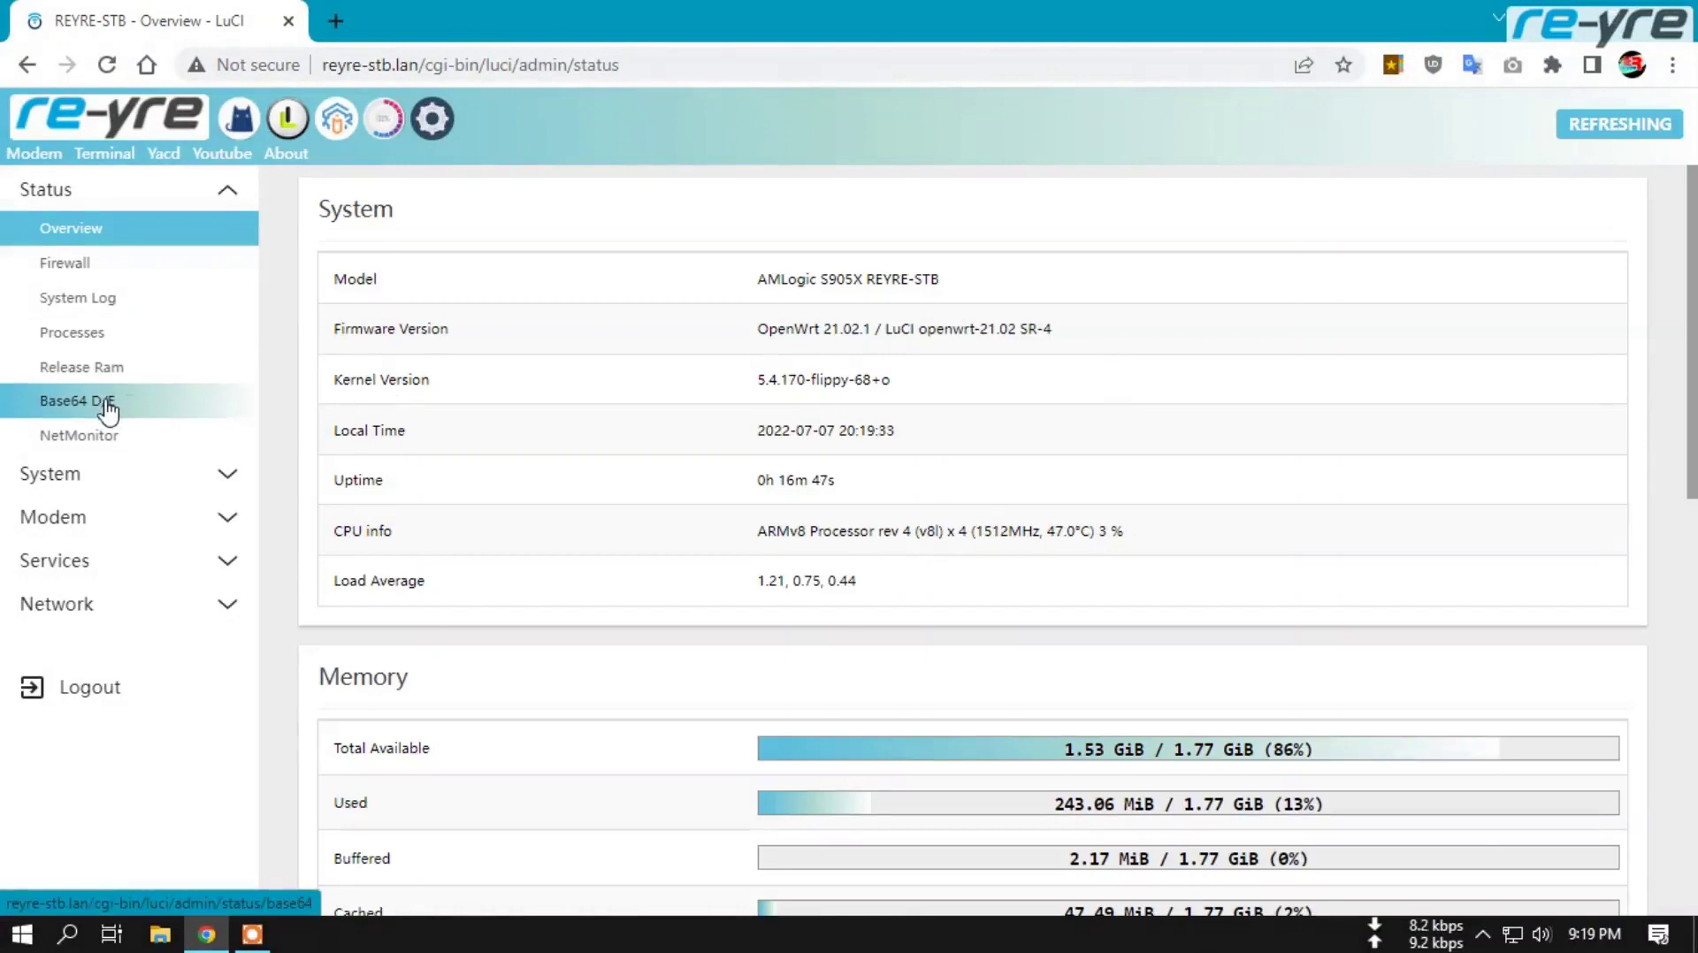
click(103, 403)
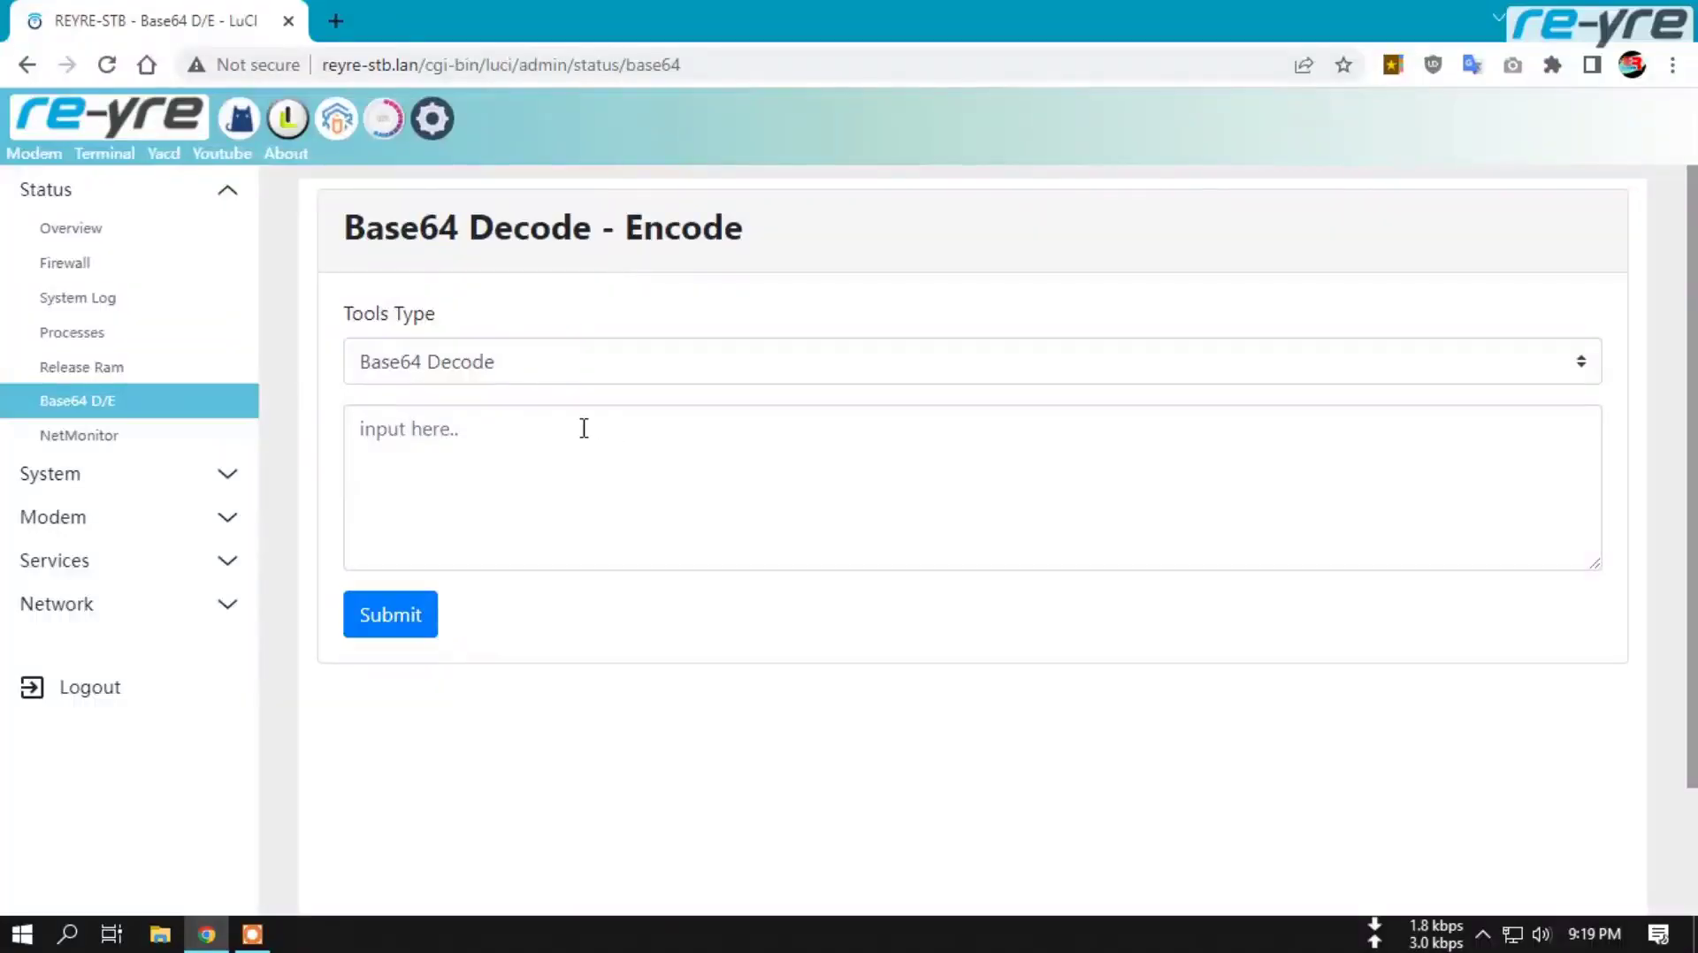
Examine the NetMonitor gauges for LAN traffic, inbound and outbound traffic, CPU and used RAM
click(100, 438)
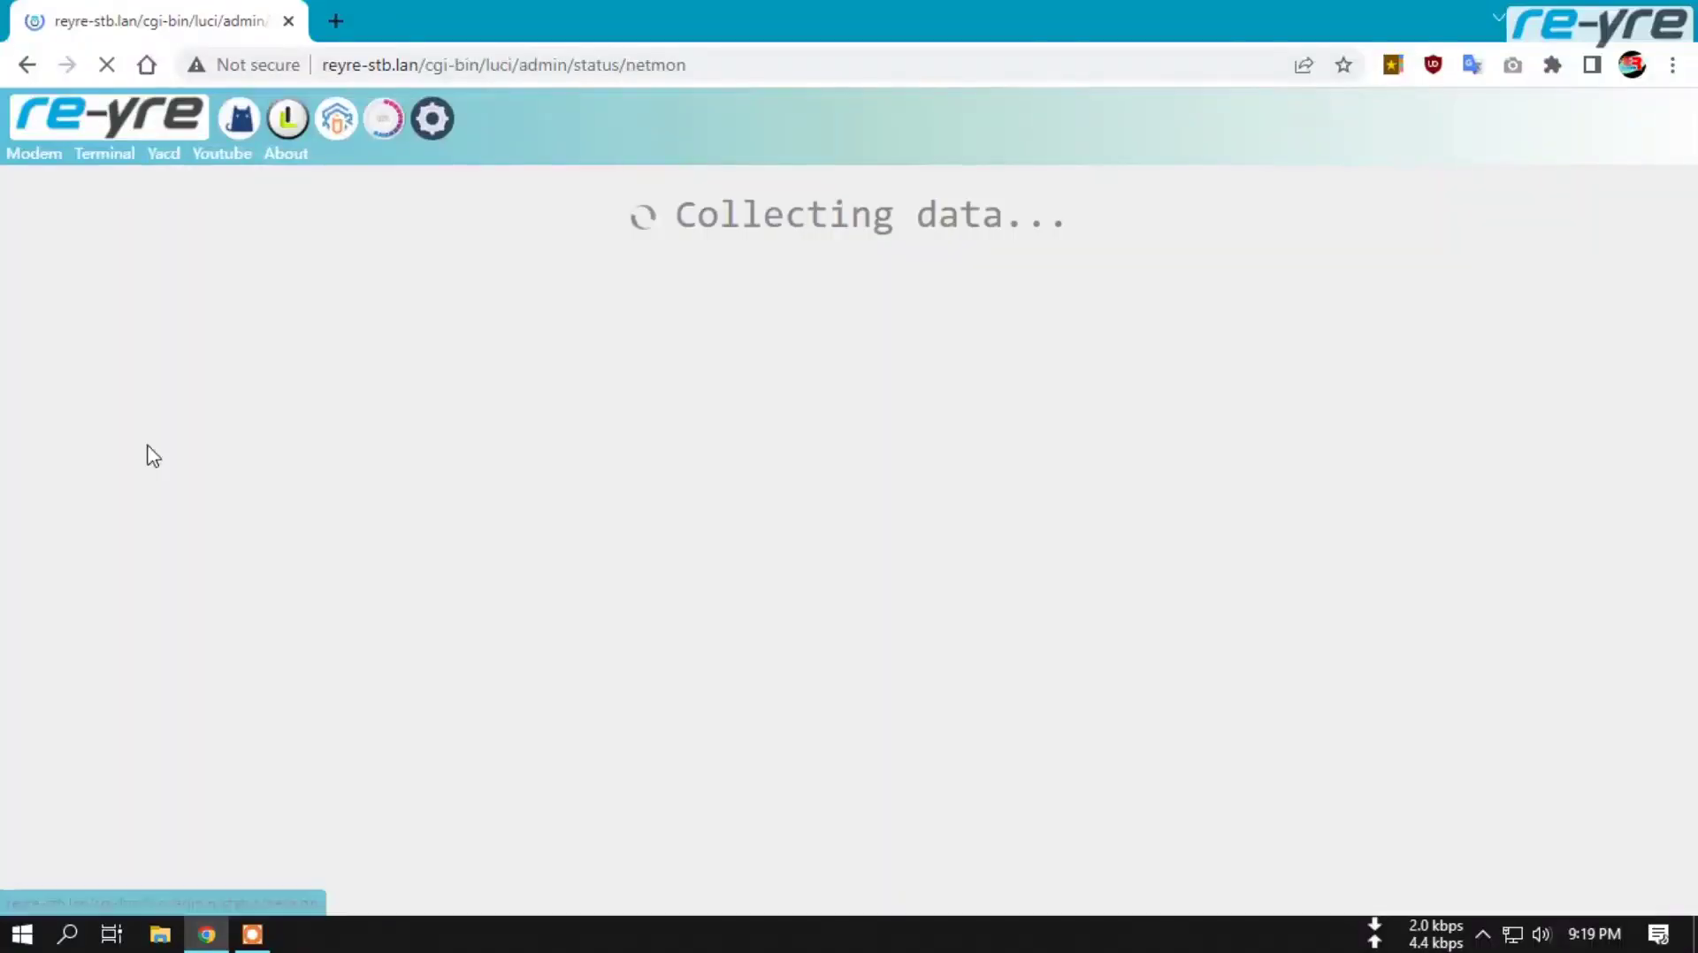
scroll(1189, 699, down, 1)
scroll(1194, 761, down, 1)
scroll(1179, 759, up, 2)
scroll(1061, 725, down, 2)
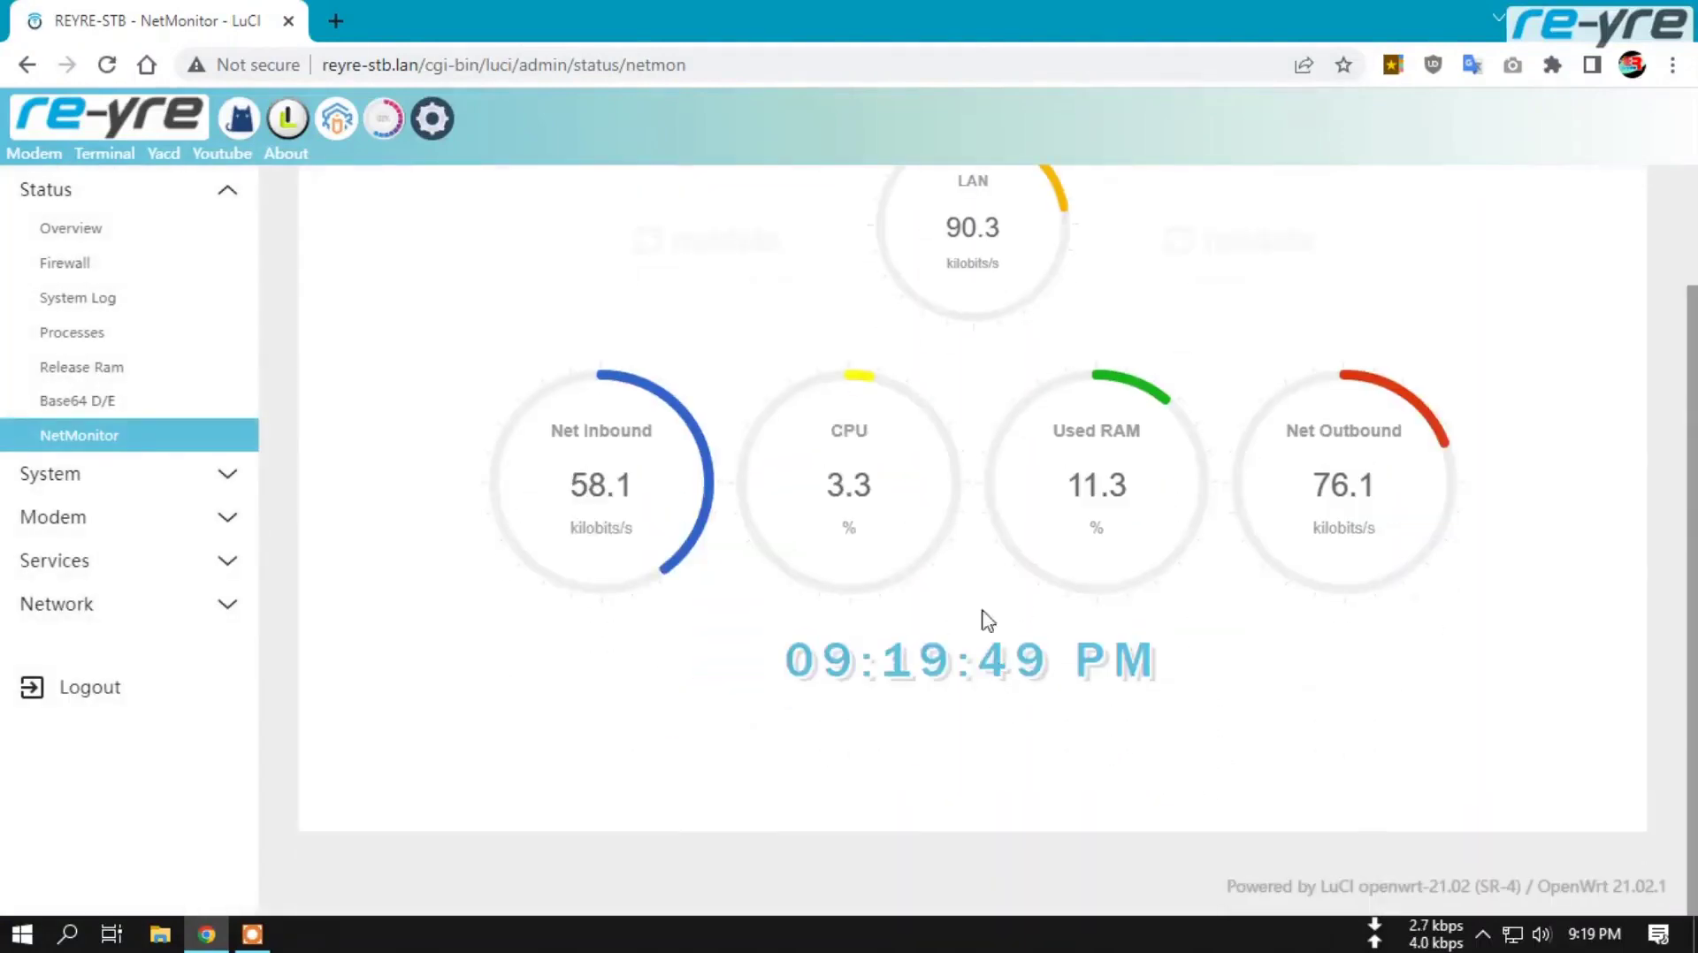
scroll(993, 527, up, 1)
scroll(993, 530, down, 1)
scroll(993, 543, up, 2)
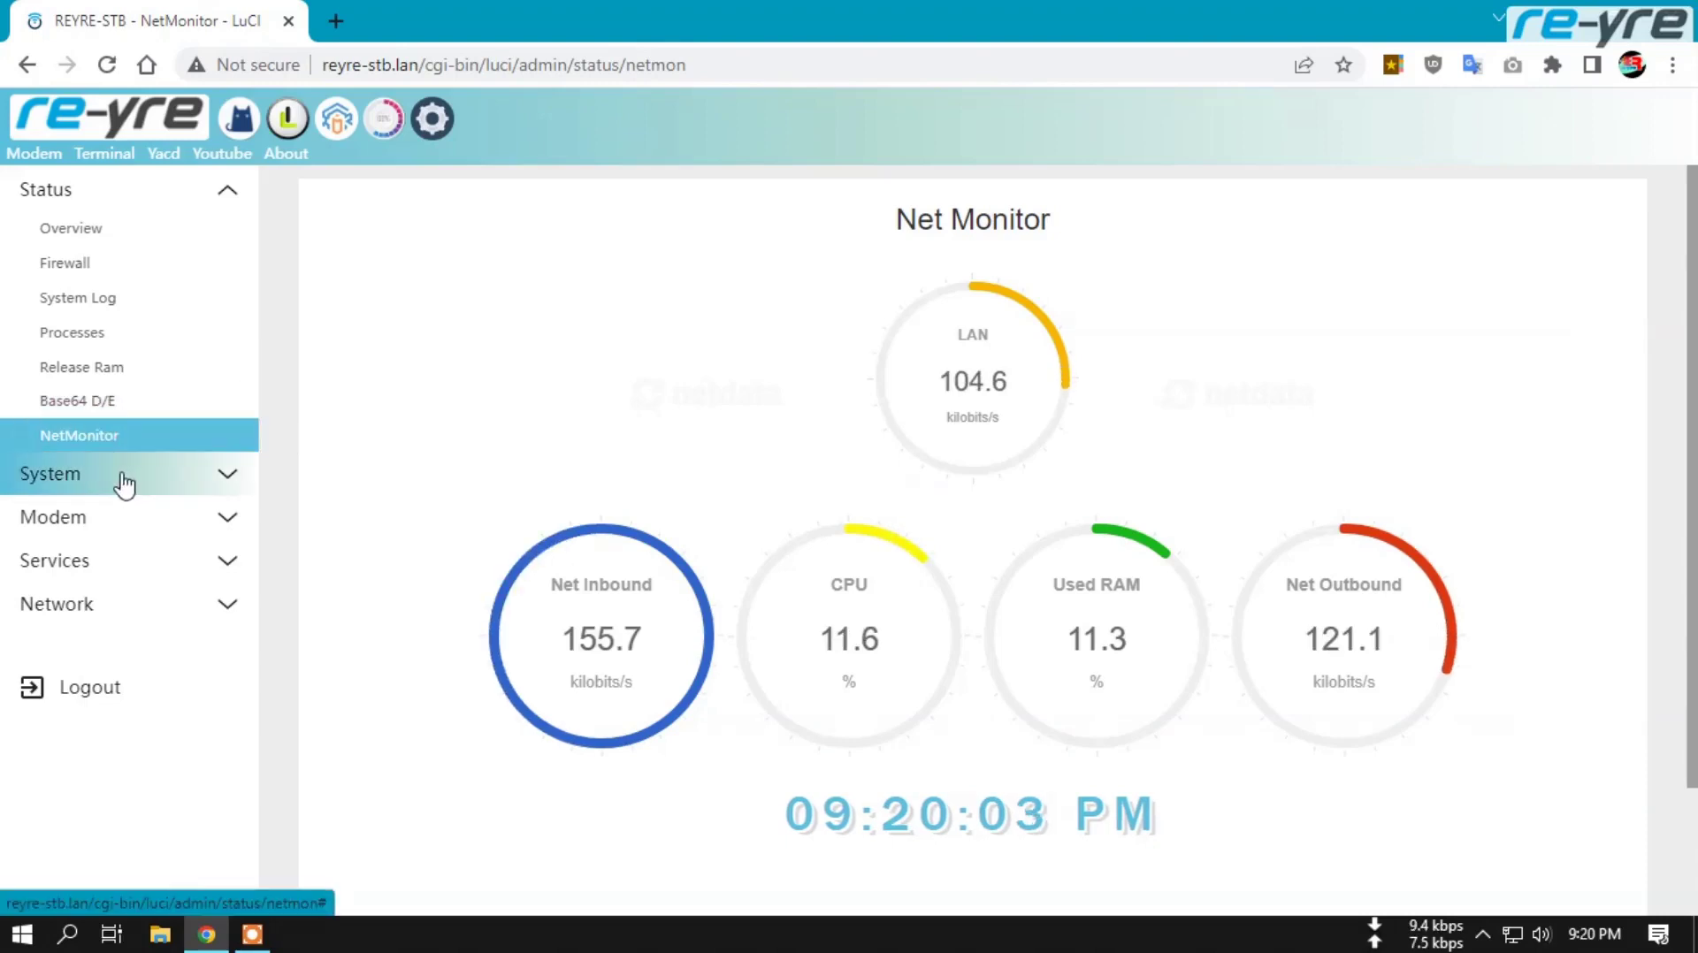
scroll(858, 855, down, 2)
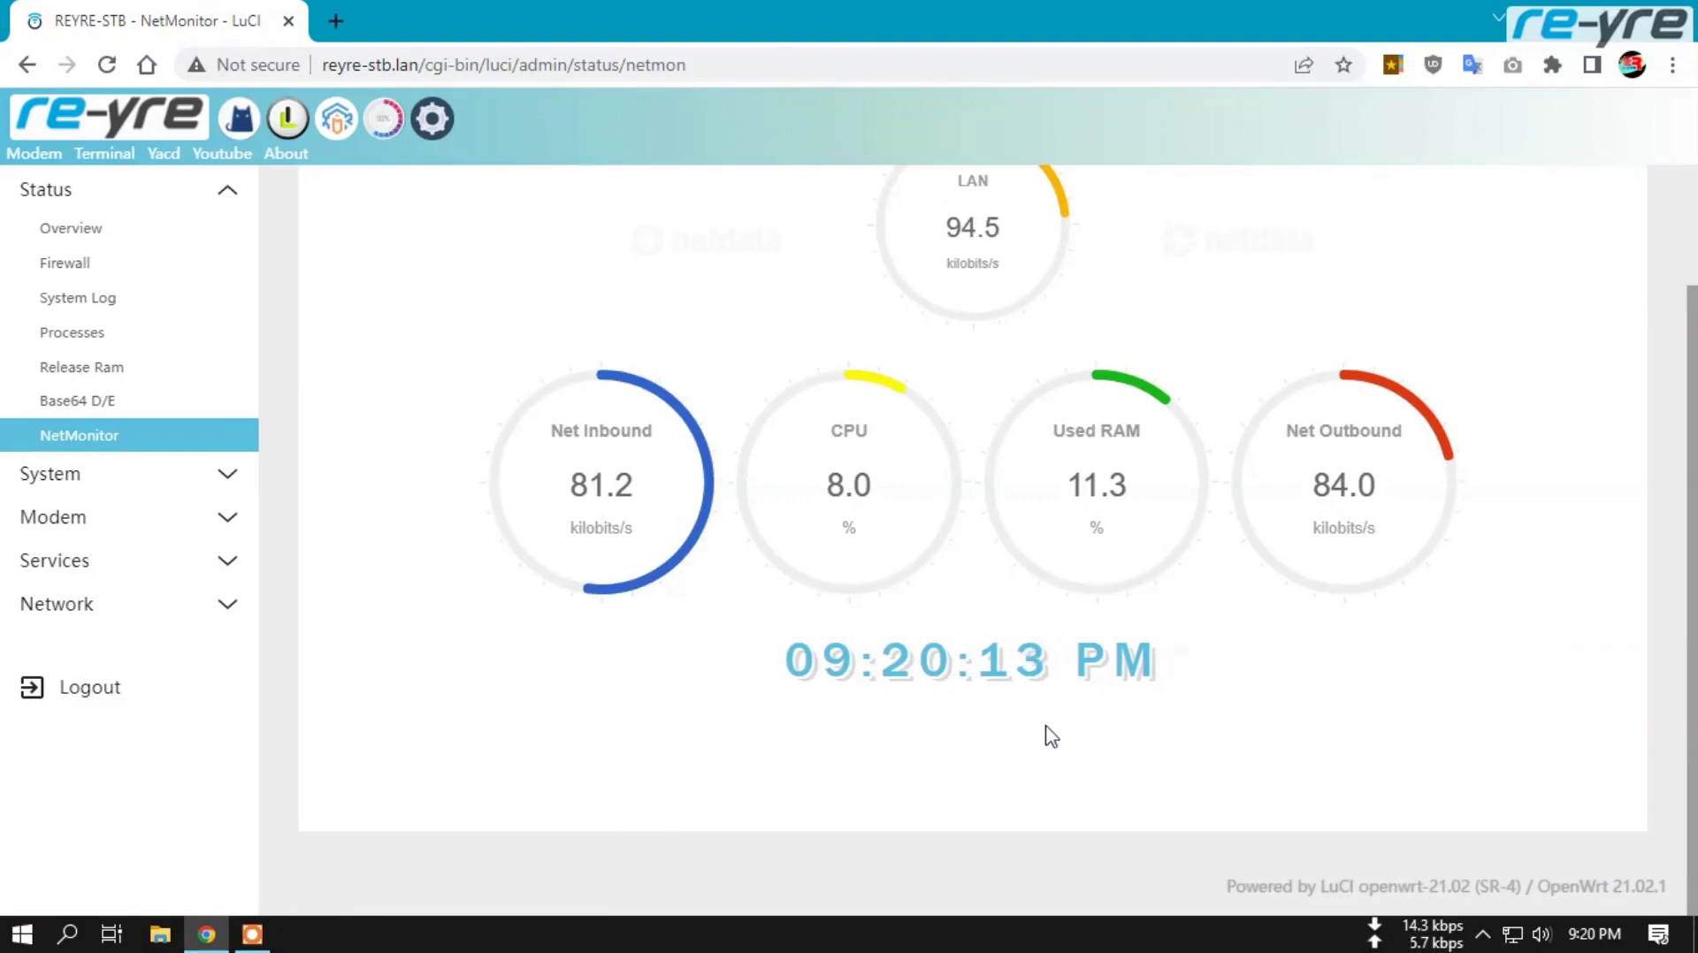
scroll(712, 698, up, 2)
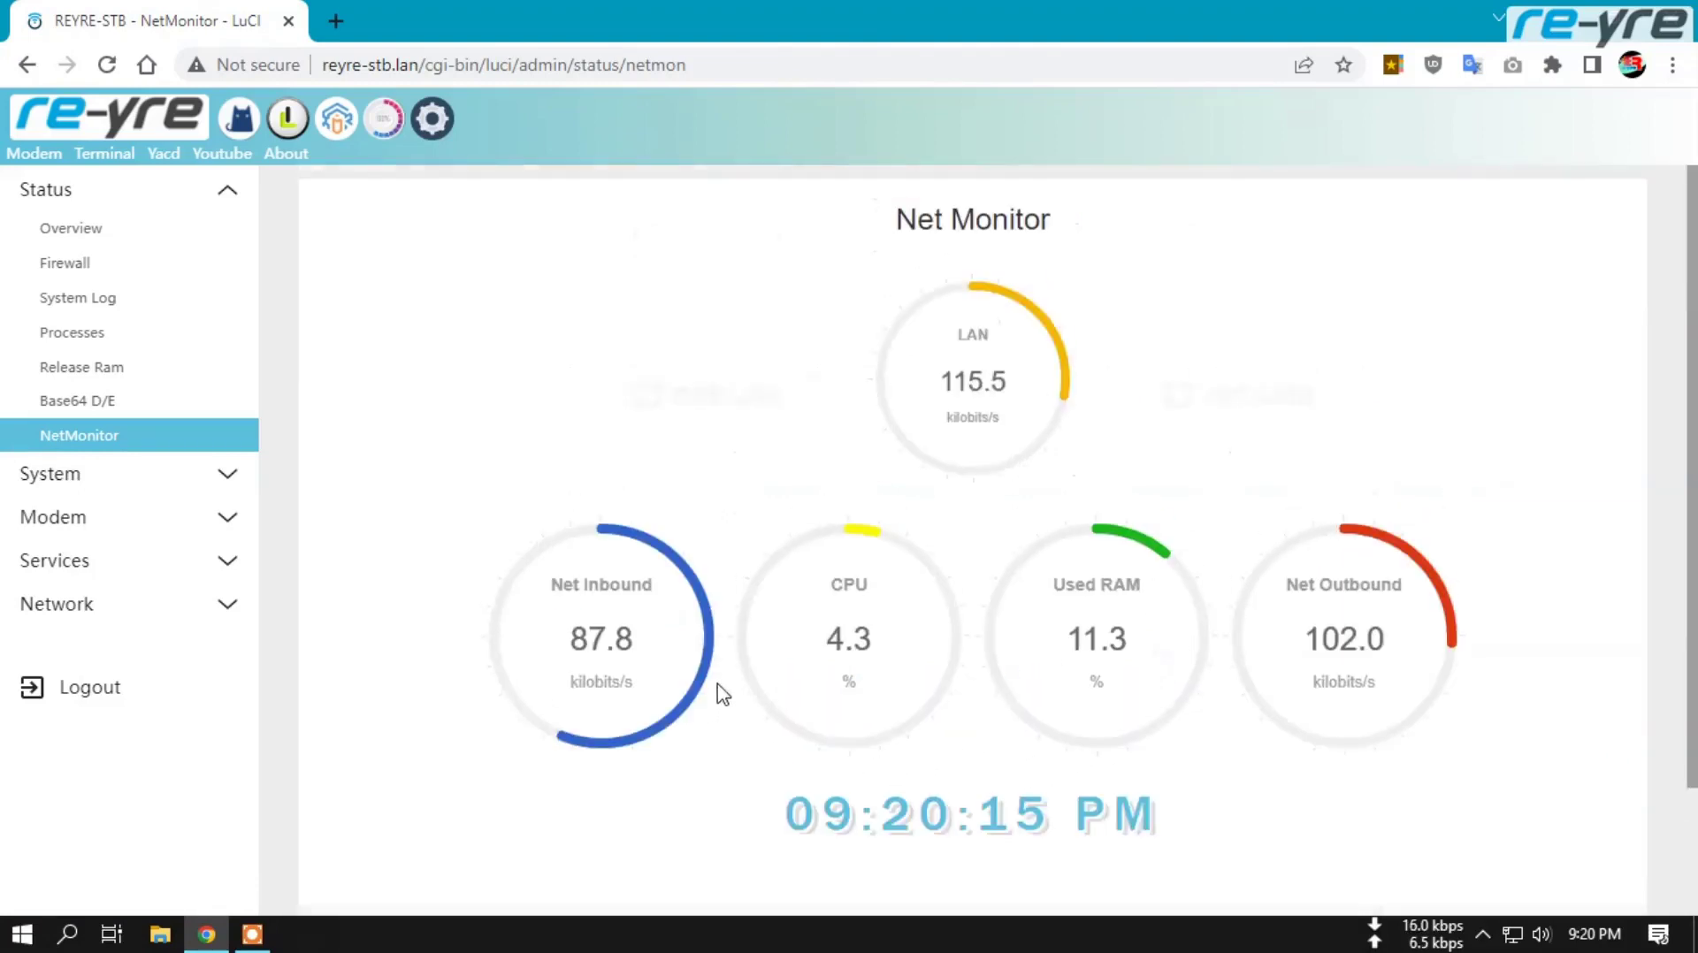
View the general settings in the router's System Properties
click(170, 468)
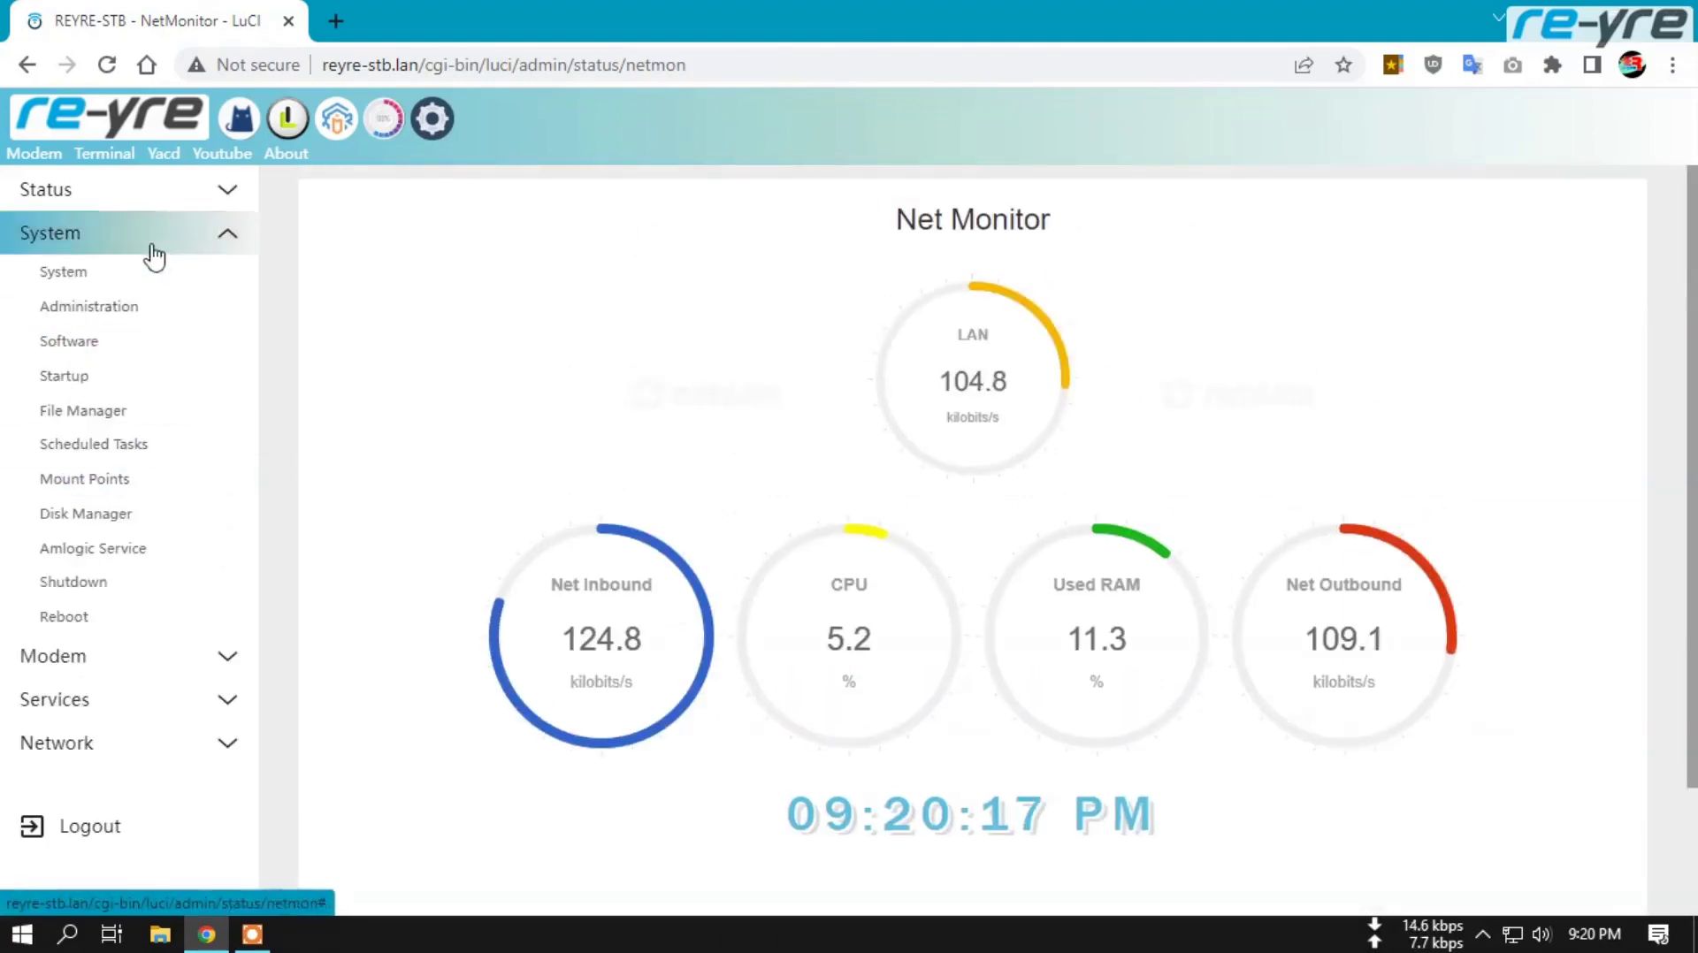
click(131, 280)
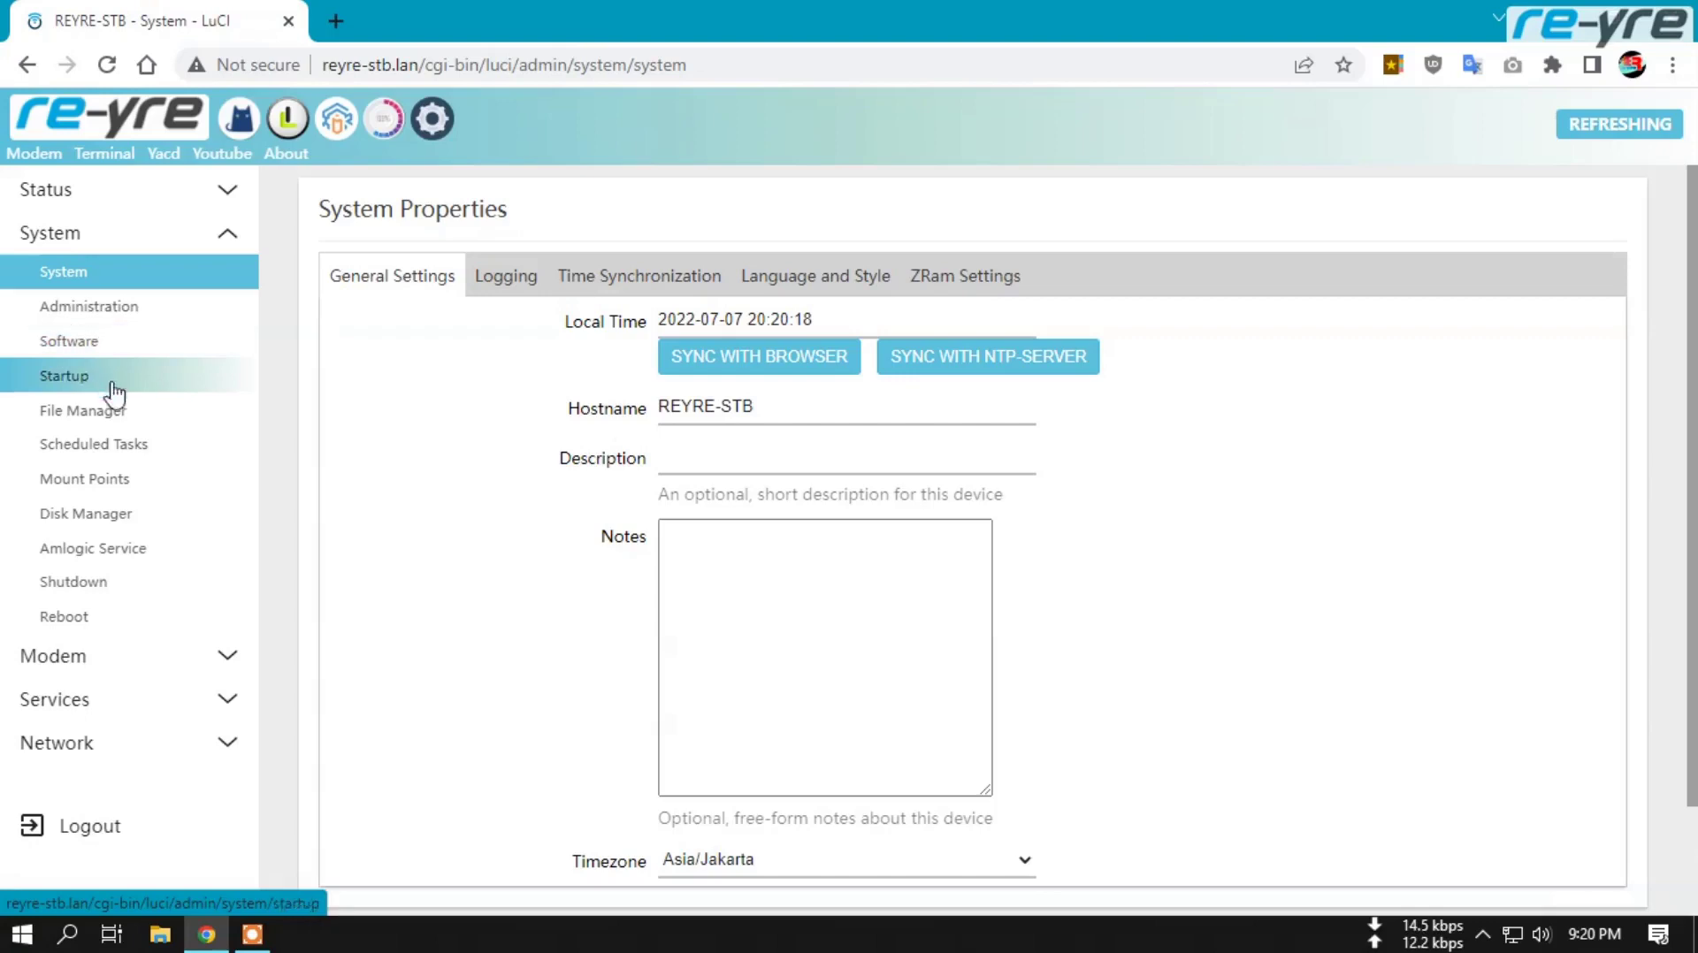
Browse the router's file manager to the www/xderm/img folder
click(113, 414)
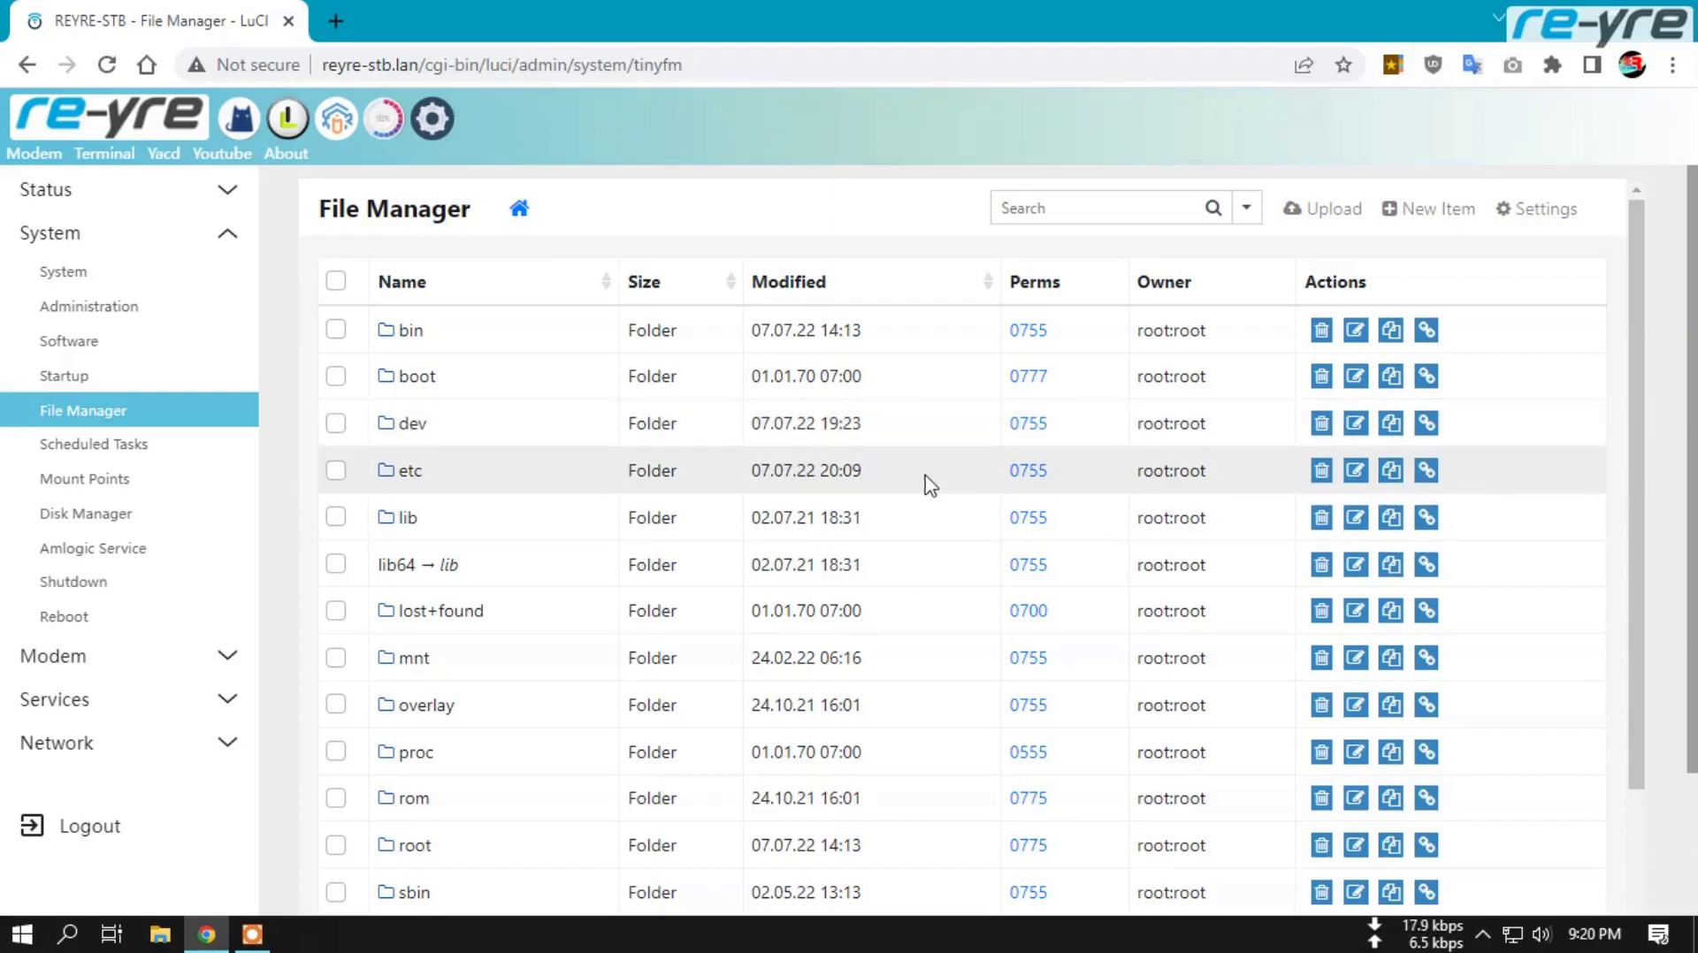
scroll(930, 486, down, 5)
click(414, 858)
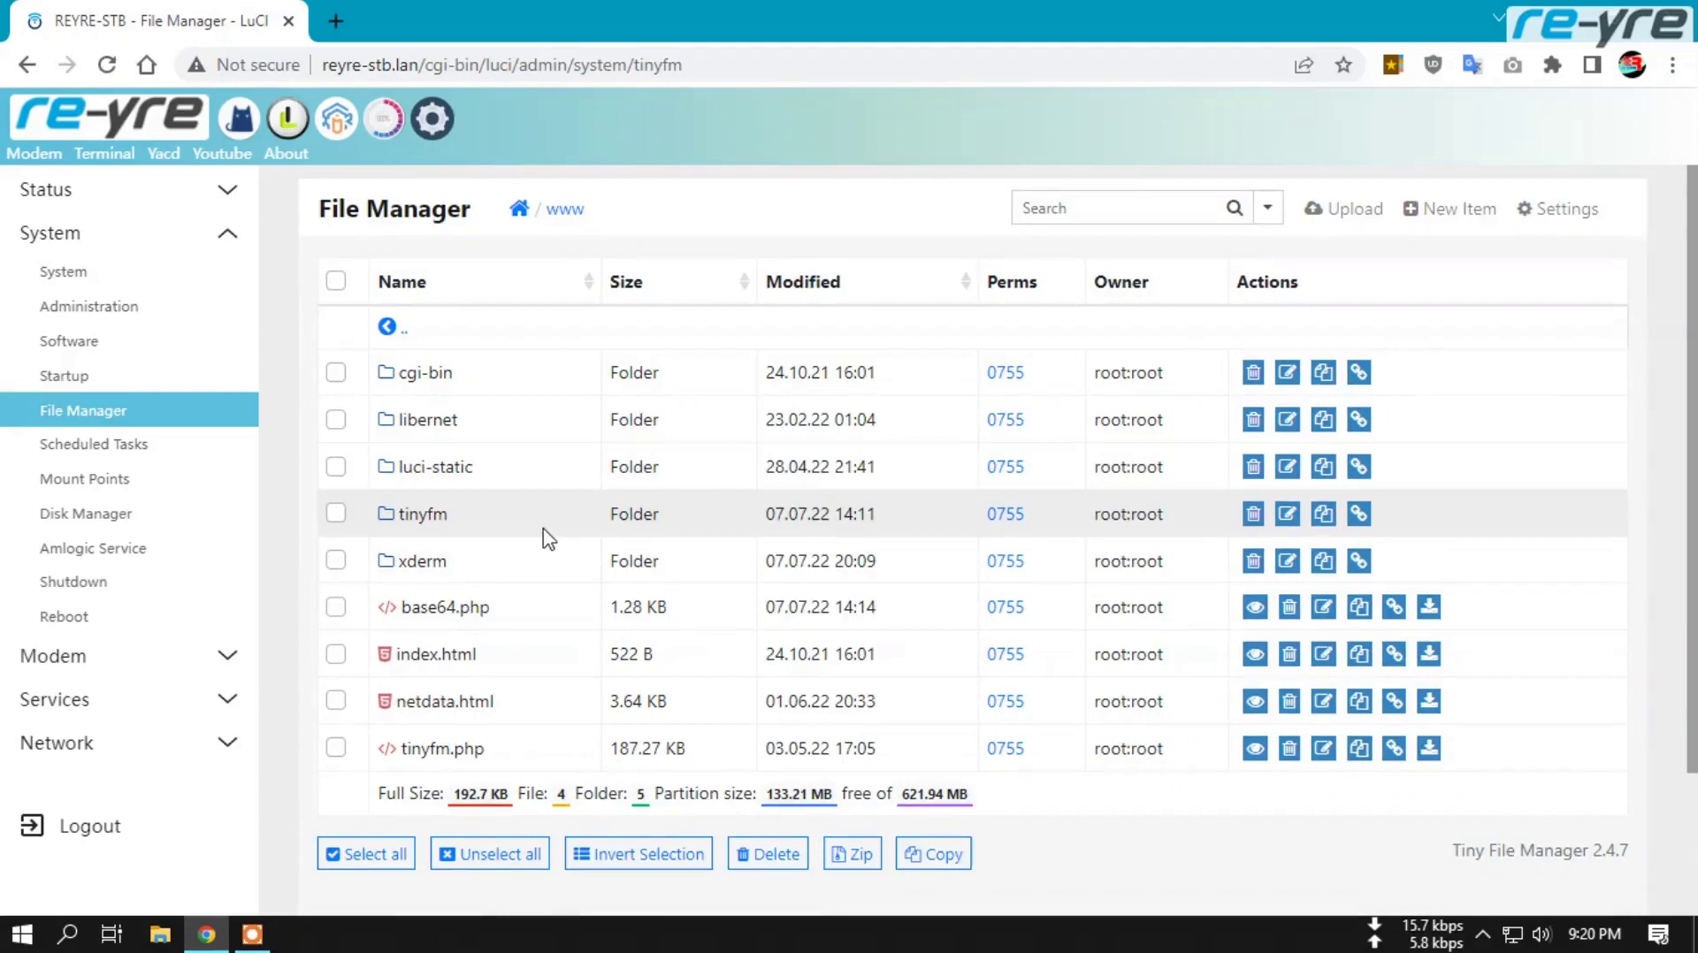
click(425, 570)
click(418, 428)
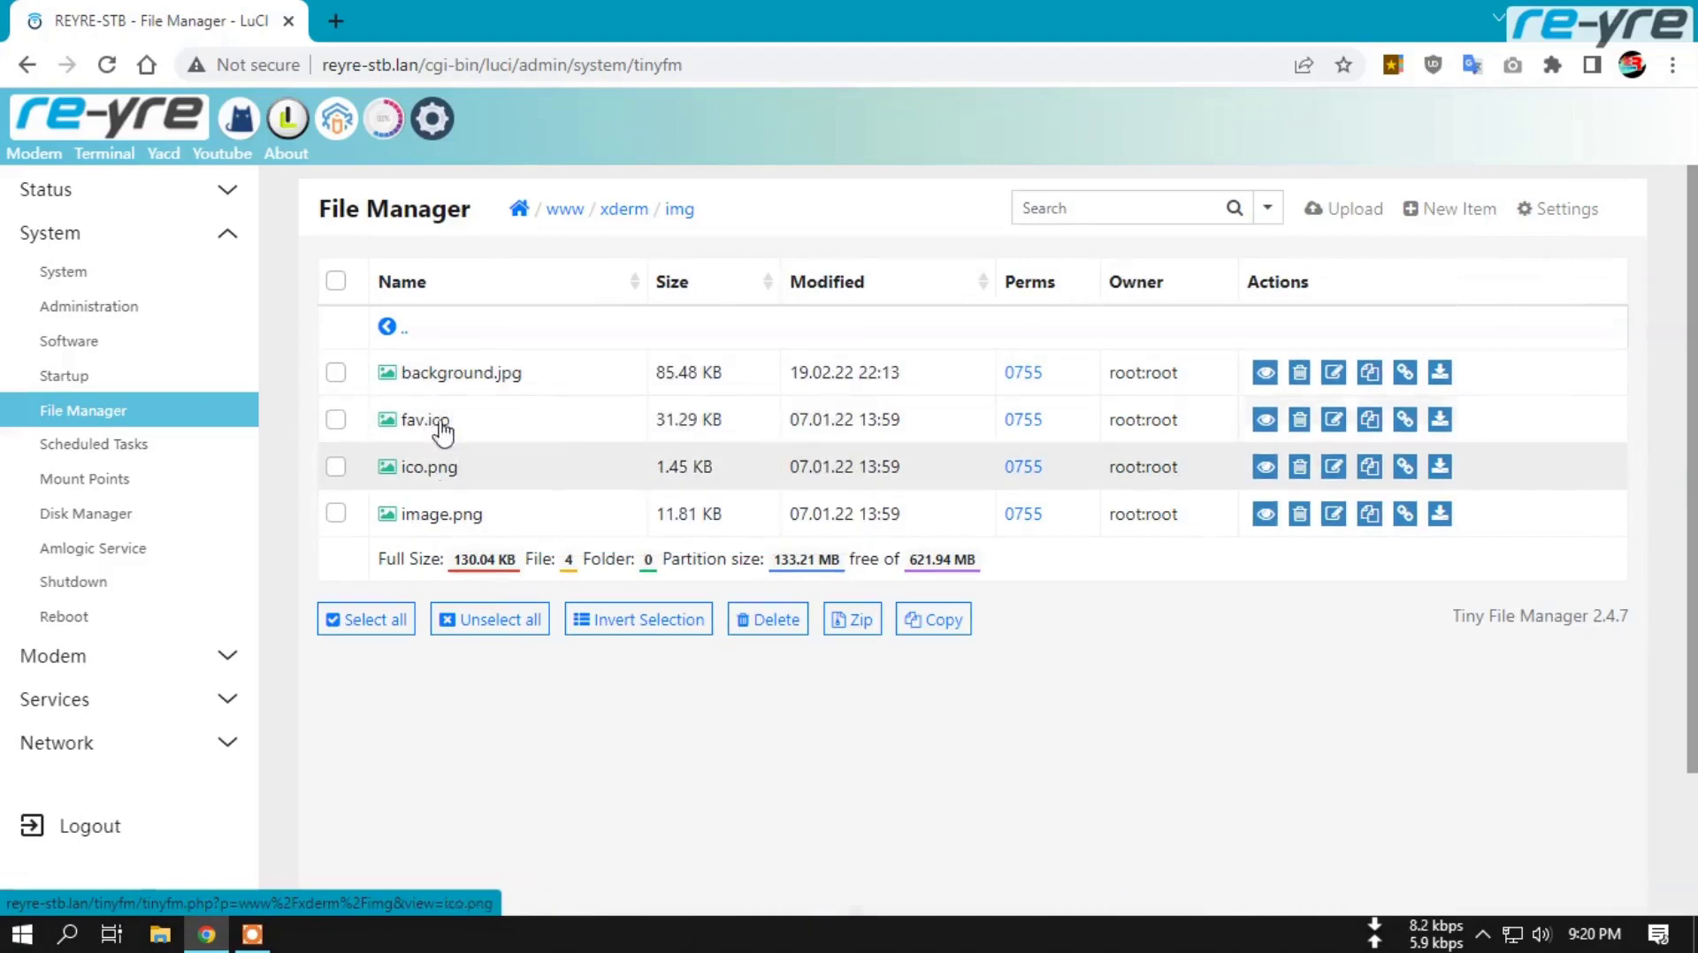
Preview the background.jpg image and return to the img folder's file list
click(447, 372)
scroll(1376, 601, down, 2)
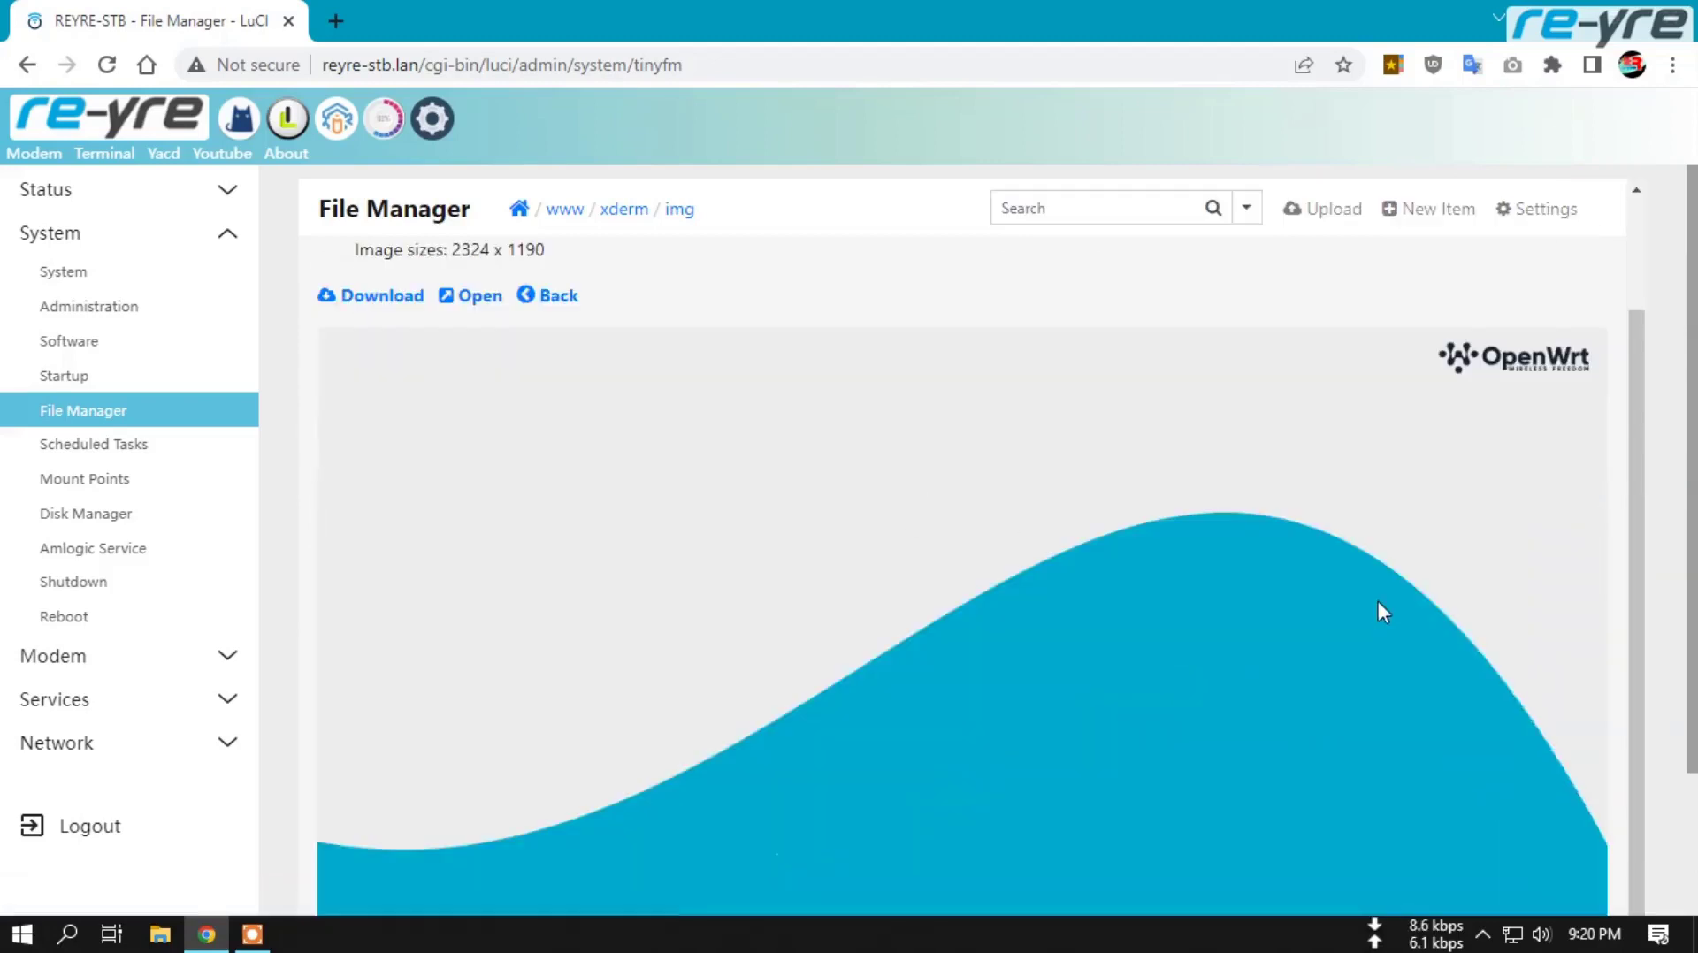
scroll(1088, 663, down, 2)
scroll(1251, 666, up, 1)
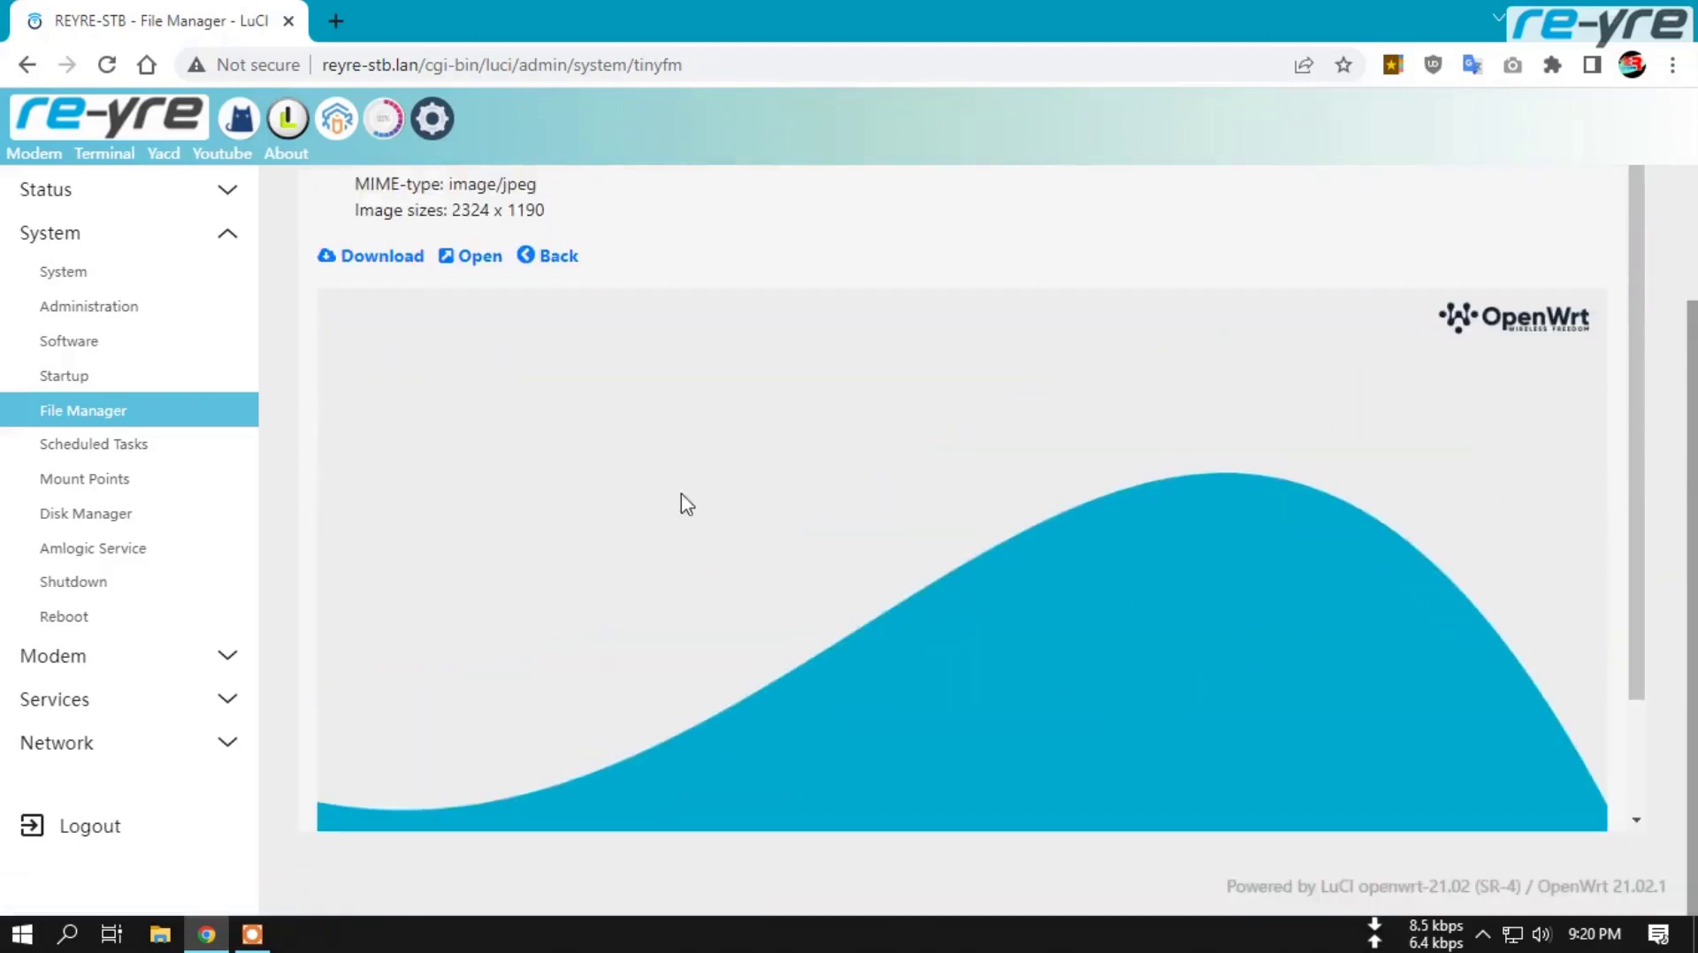
click(557, 257)
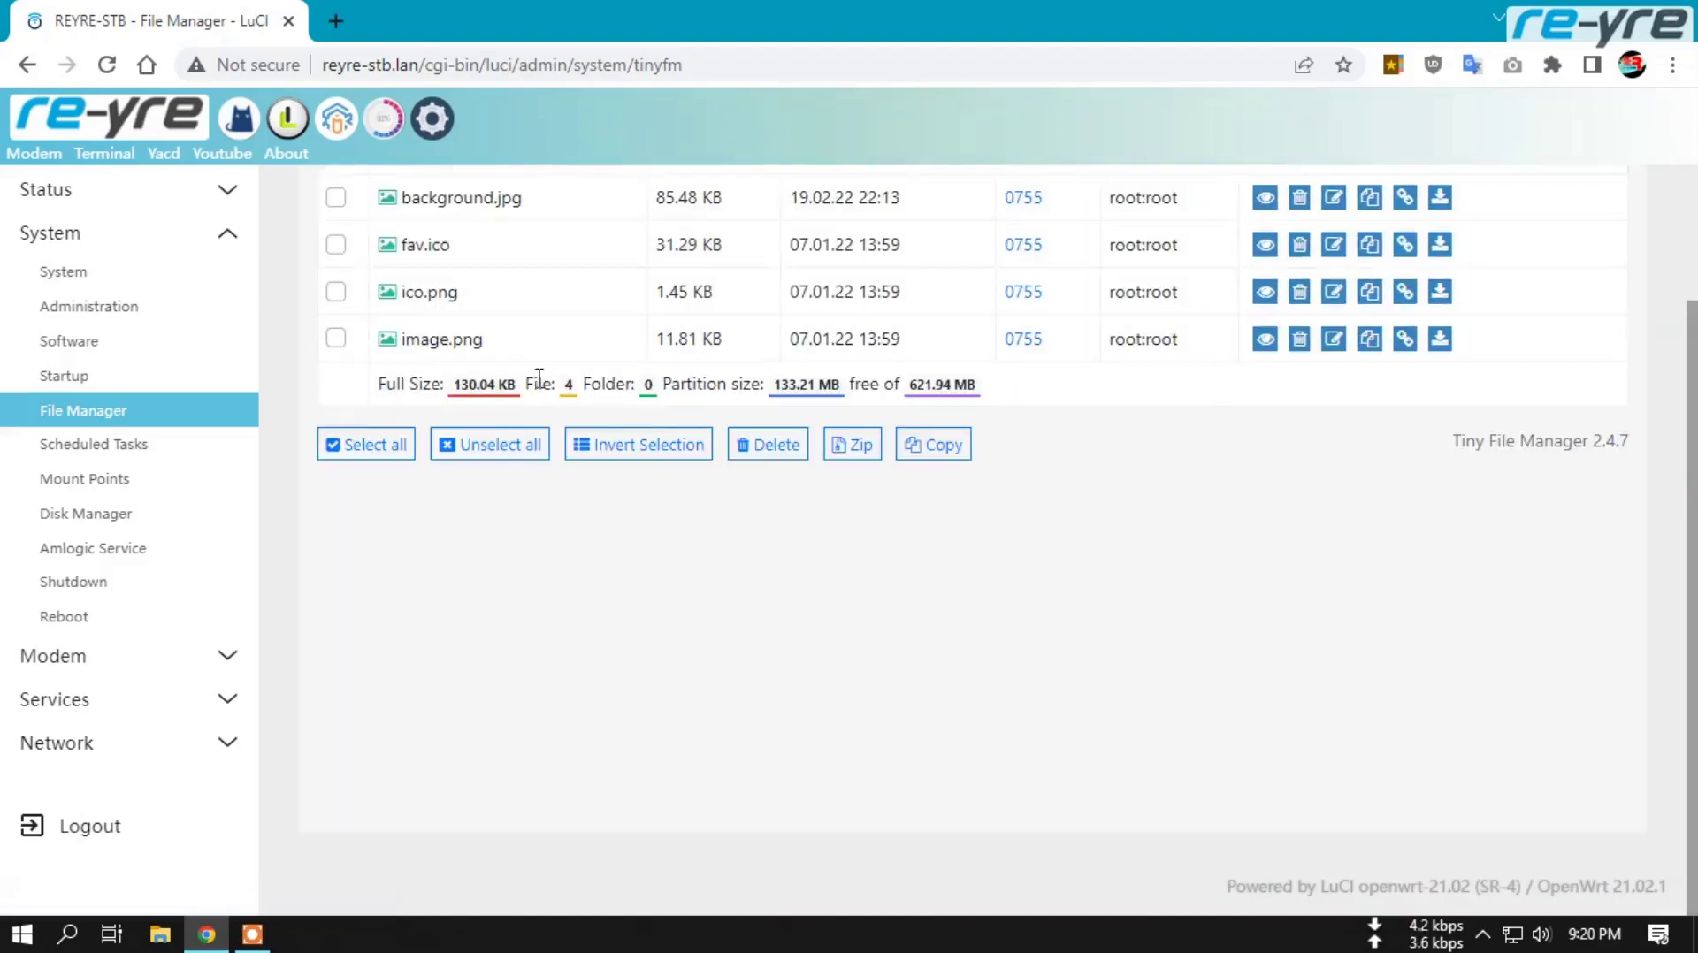
scroll(675, 501, up, 2)
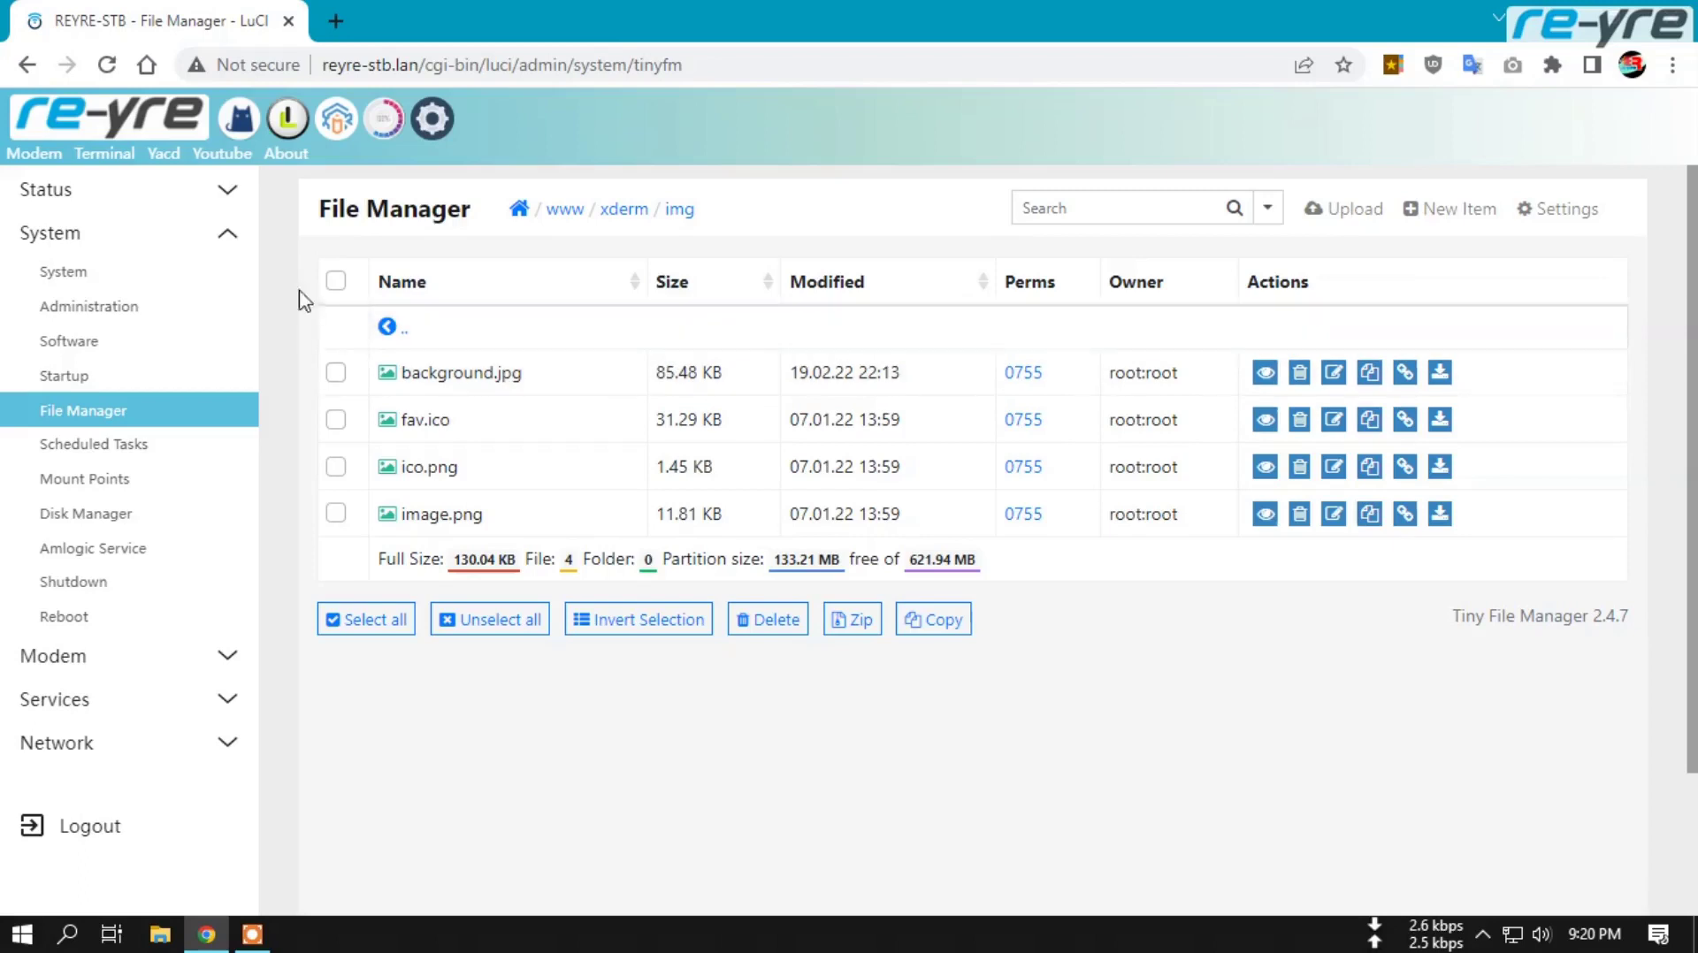
Return to the file manager's root directory and look through its folders
click(519, 210)
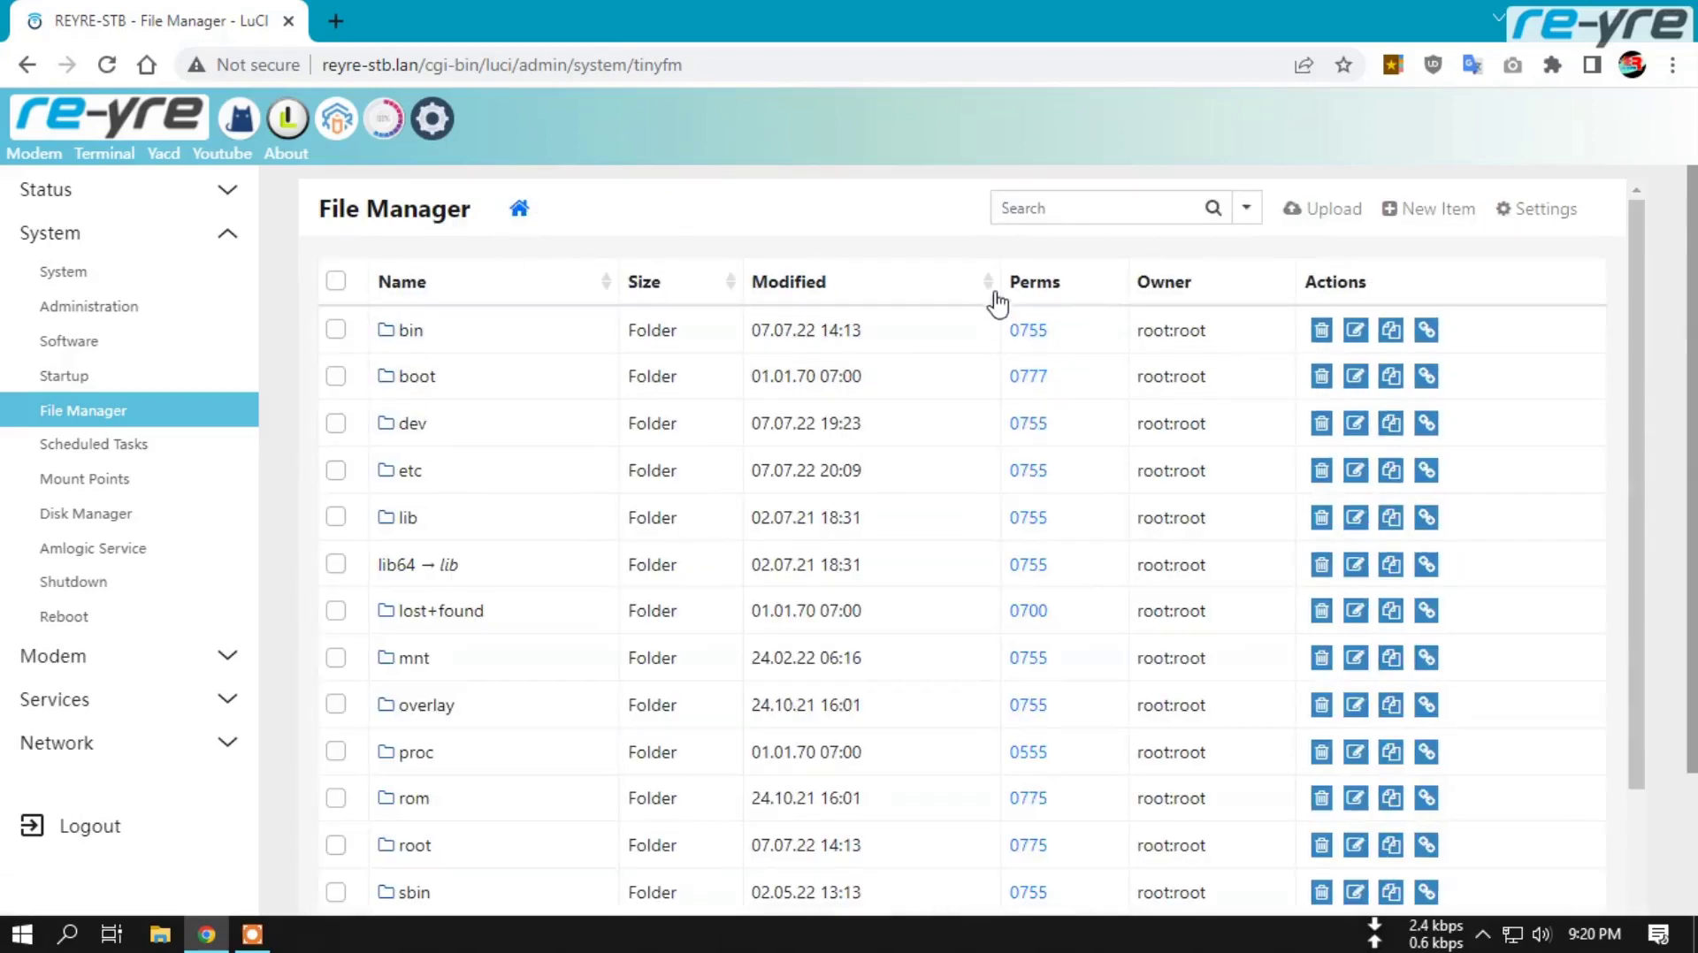
scroll(968, 575, down, 5)
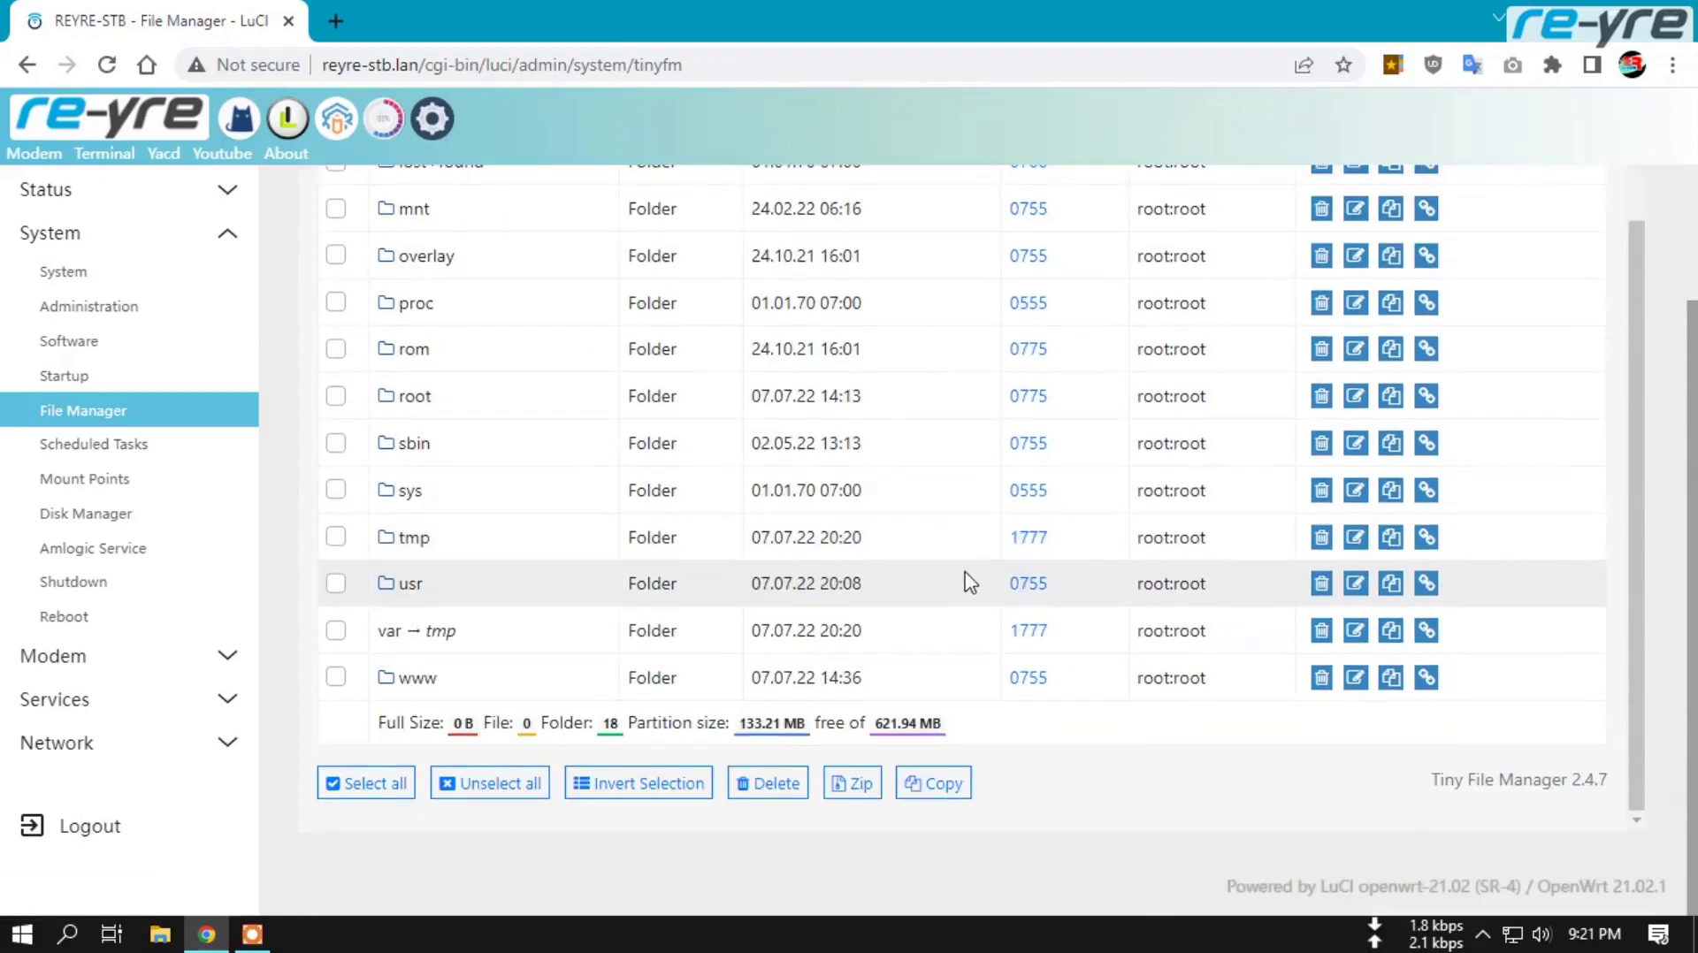
scroll(974, 580, up, 3)
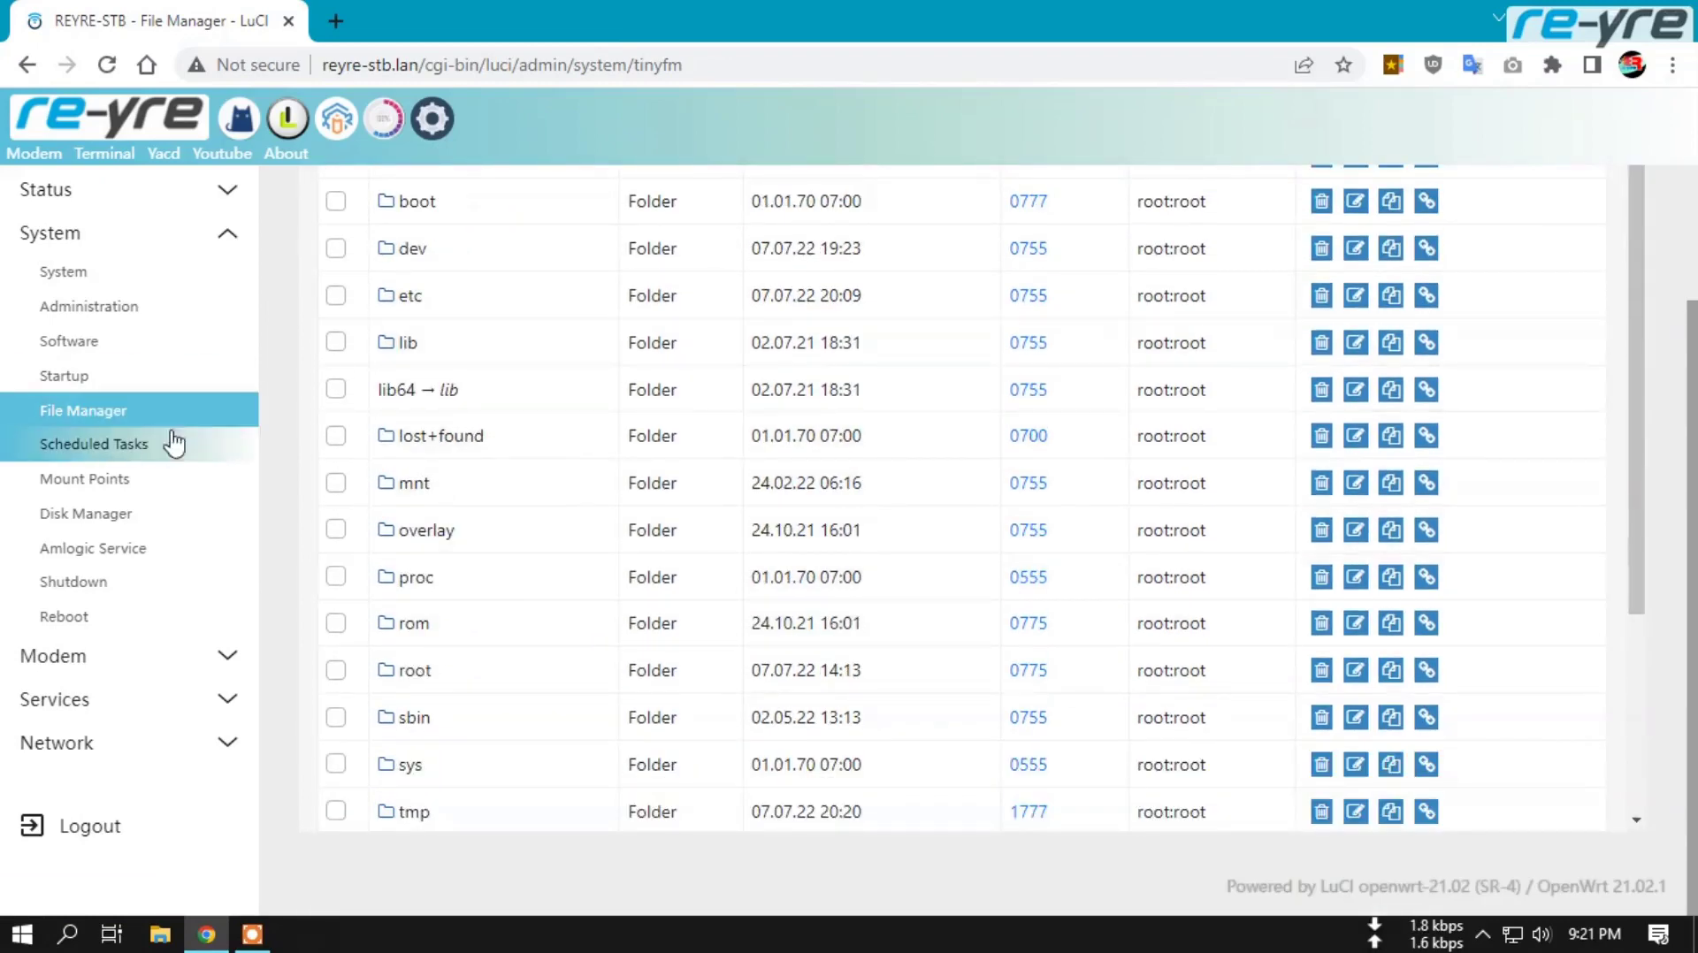
Review the scheduled tasks crontab and the router's mounted filesystems and mount points
click(115, 446)
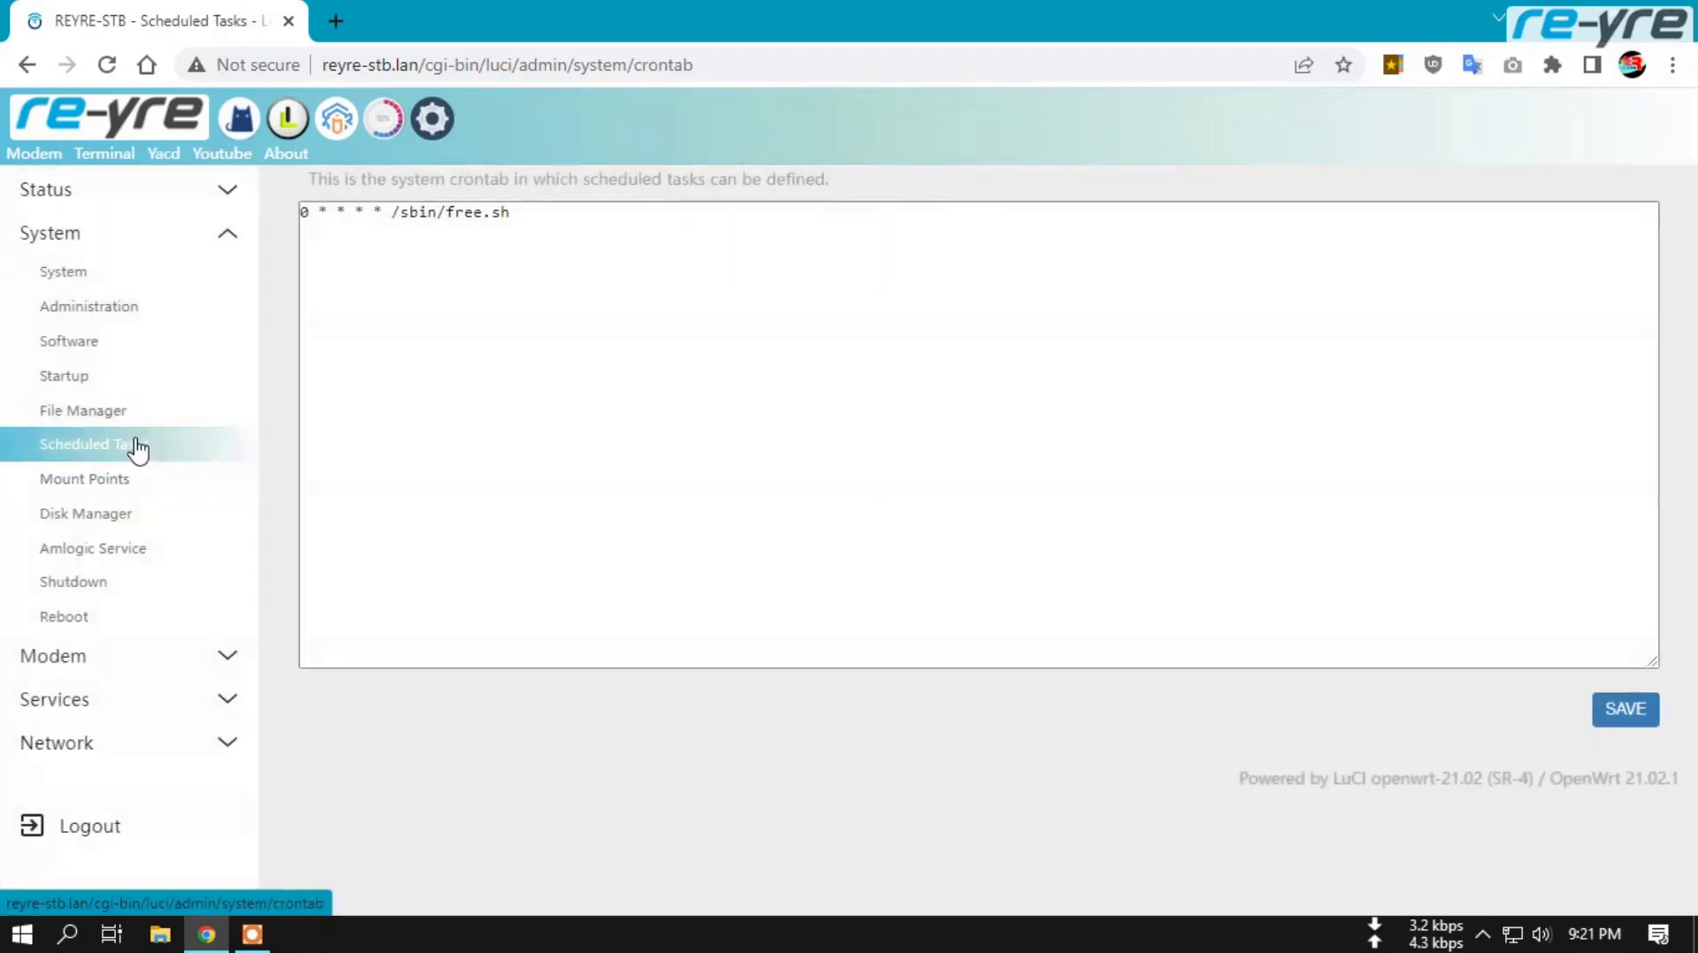
click(542, 212)
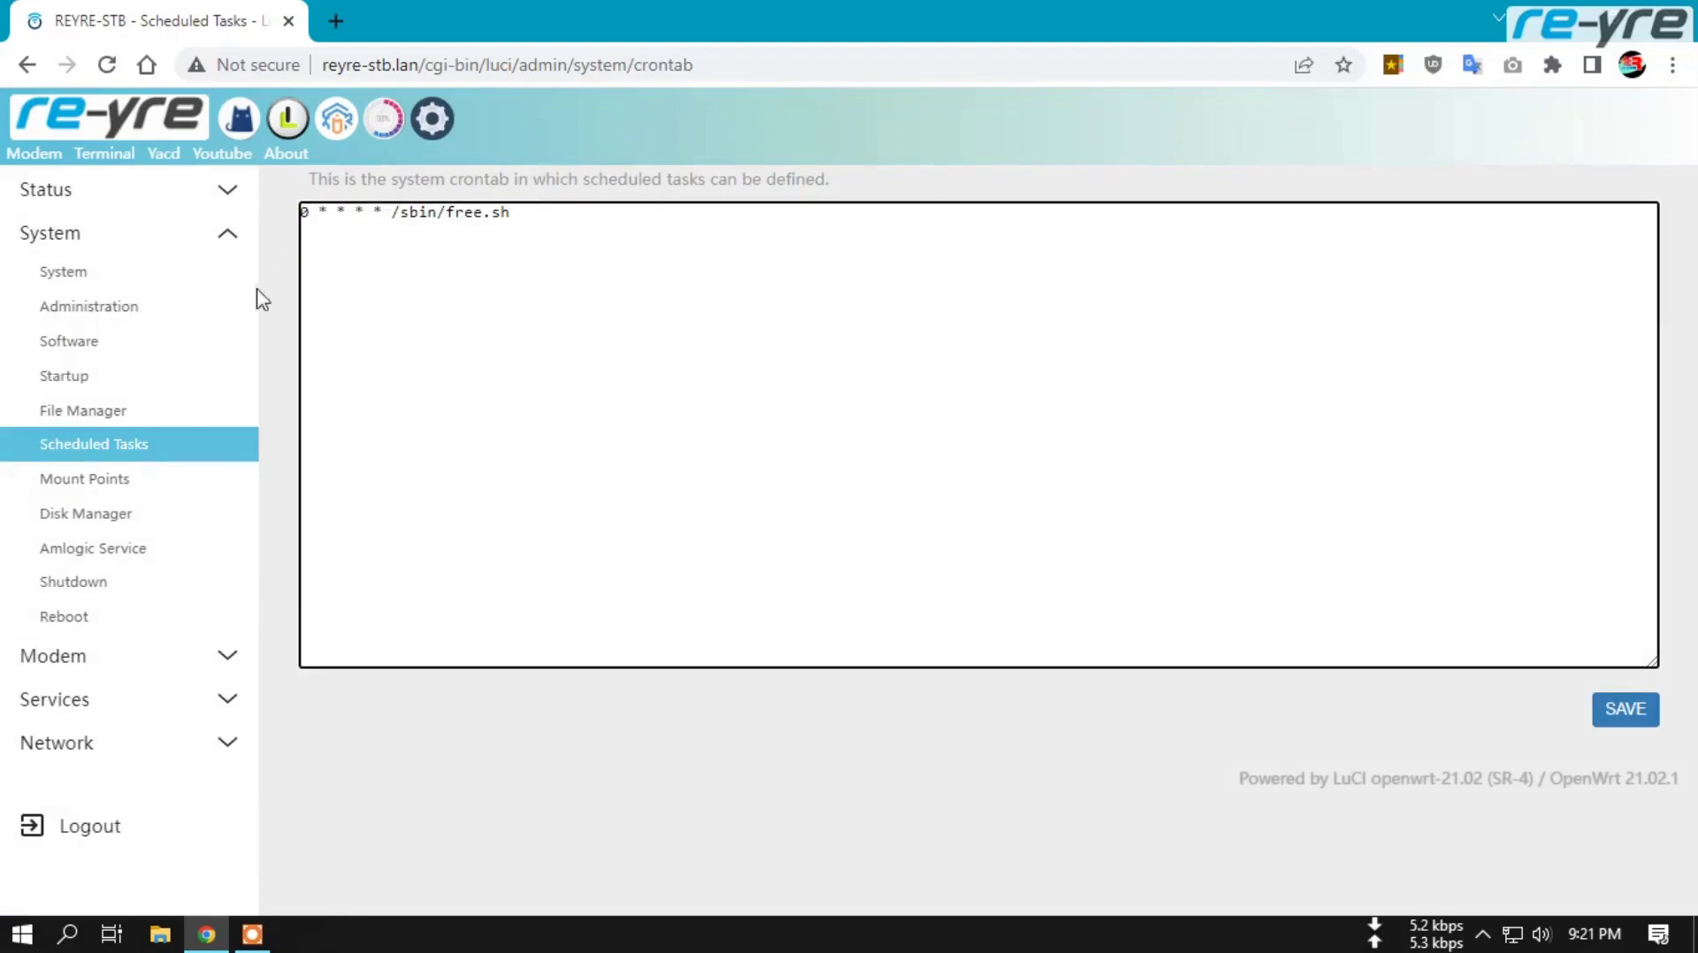
click(118, 488)
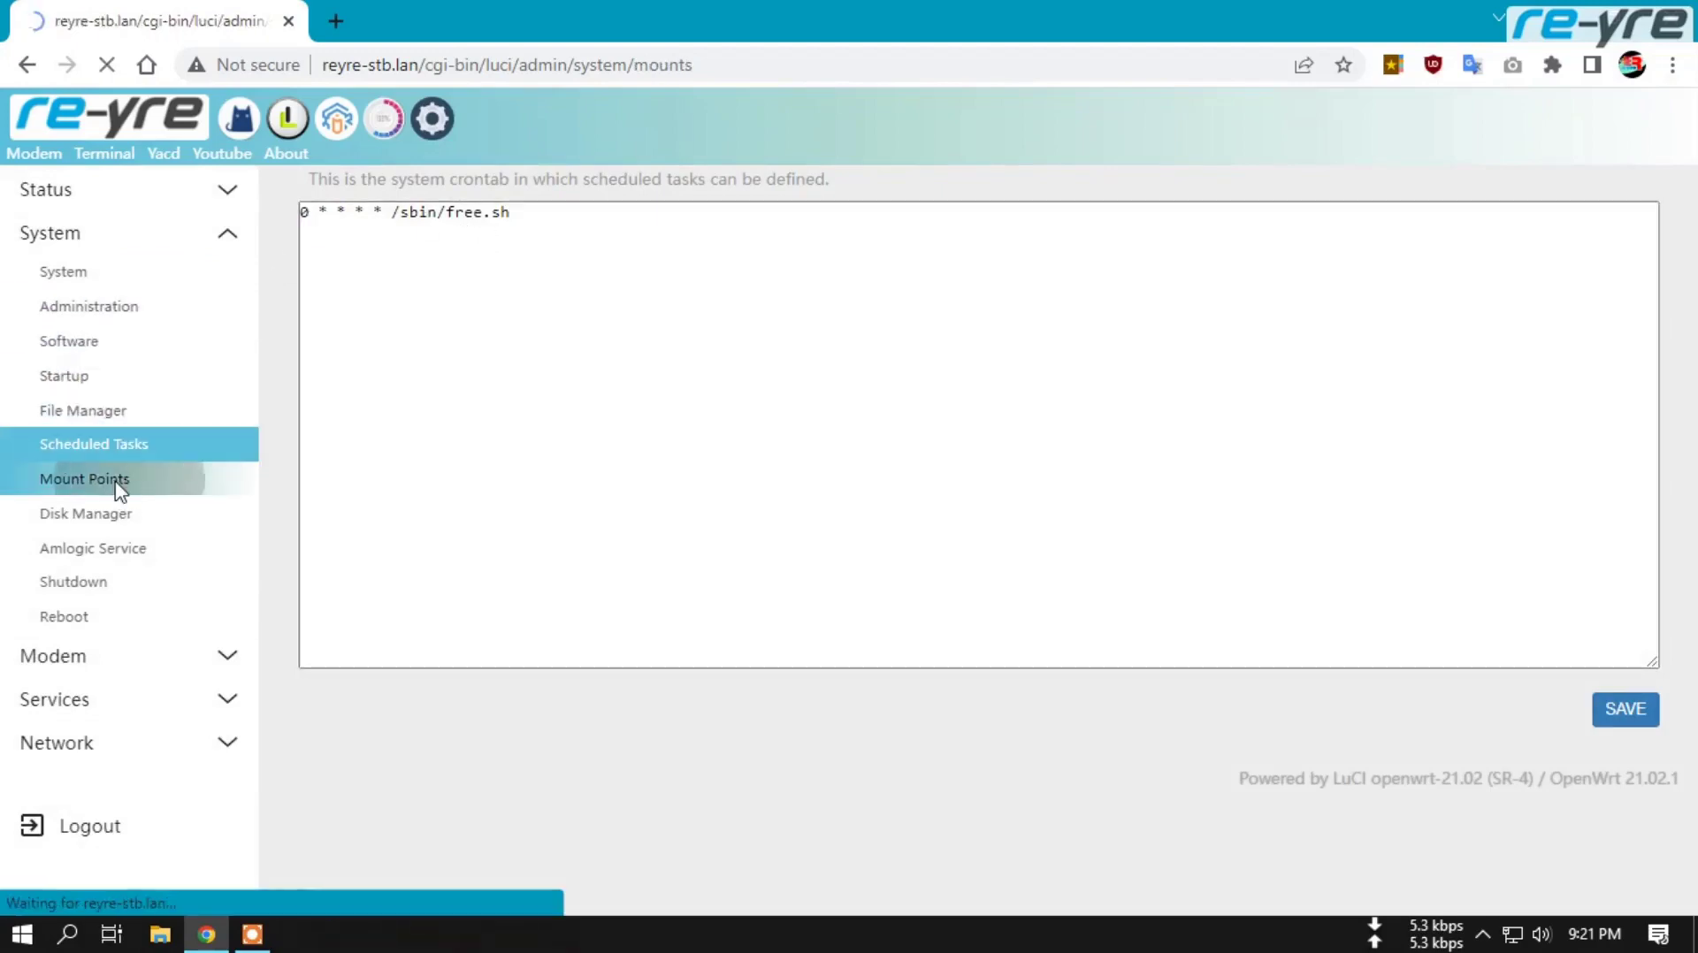
scroll(345, 504, down, 9)
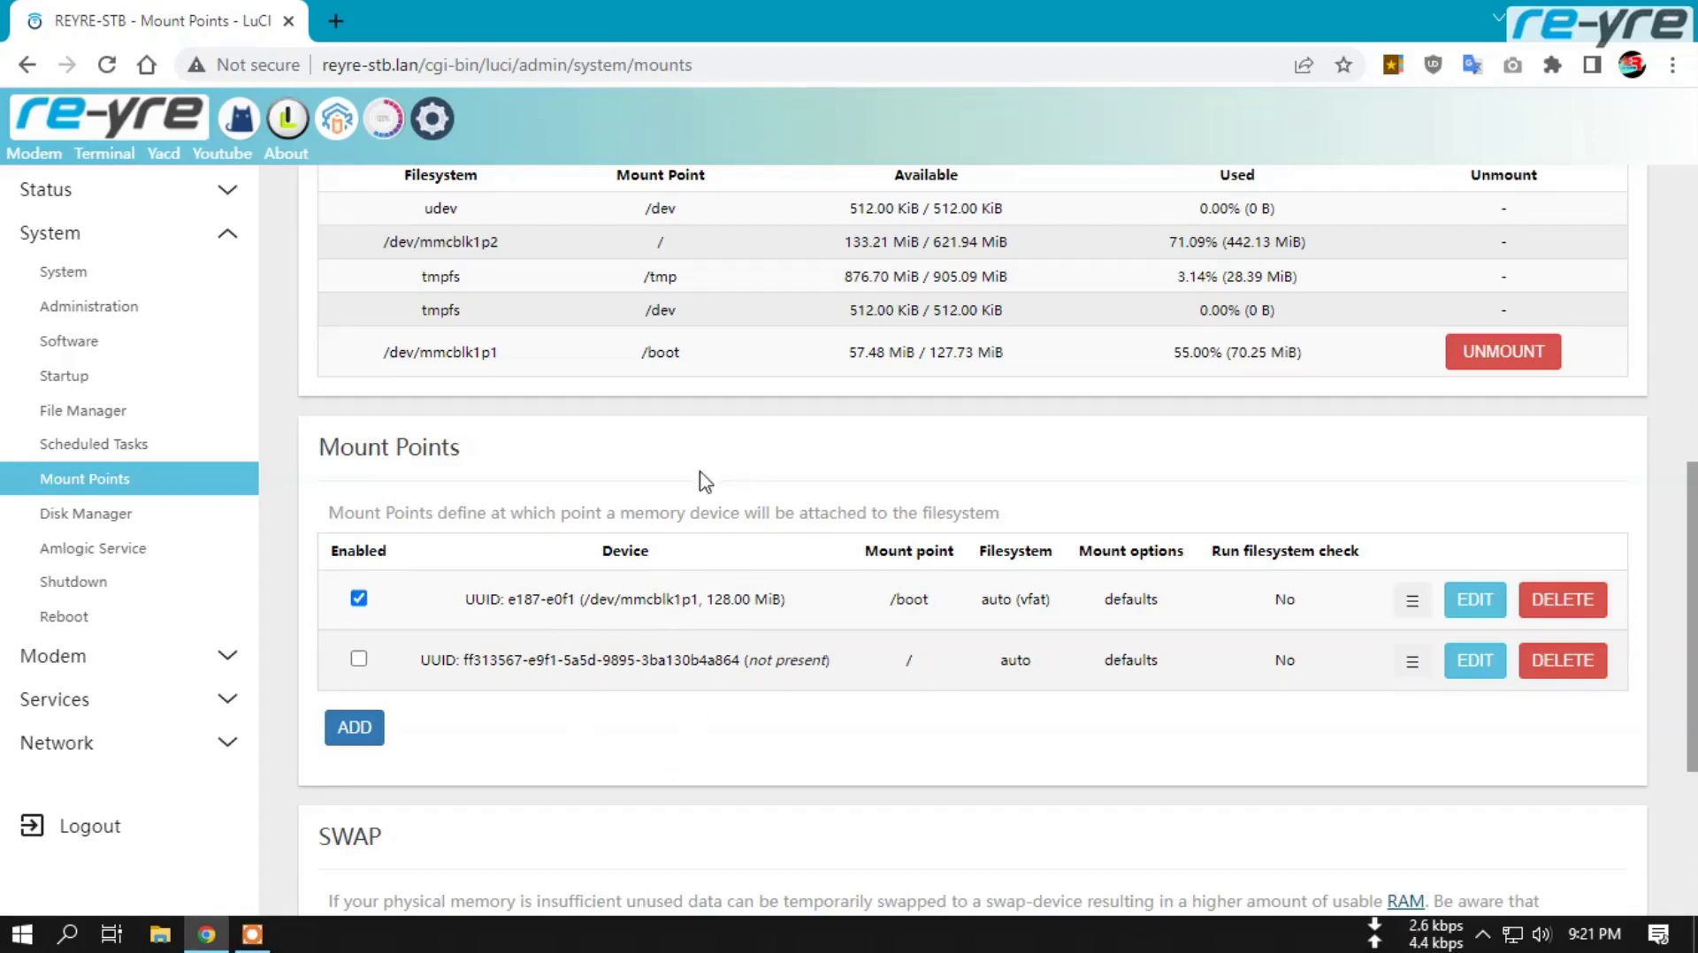
Look over the Disk Manager and Amlogic Service pages, and list the modem section's entries
click(132, 517)
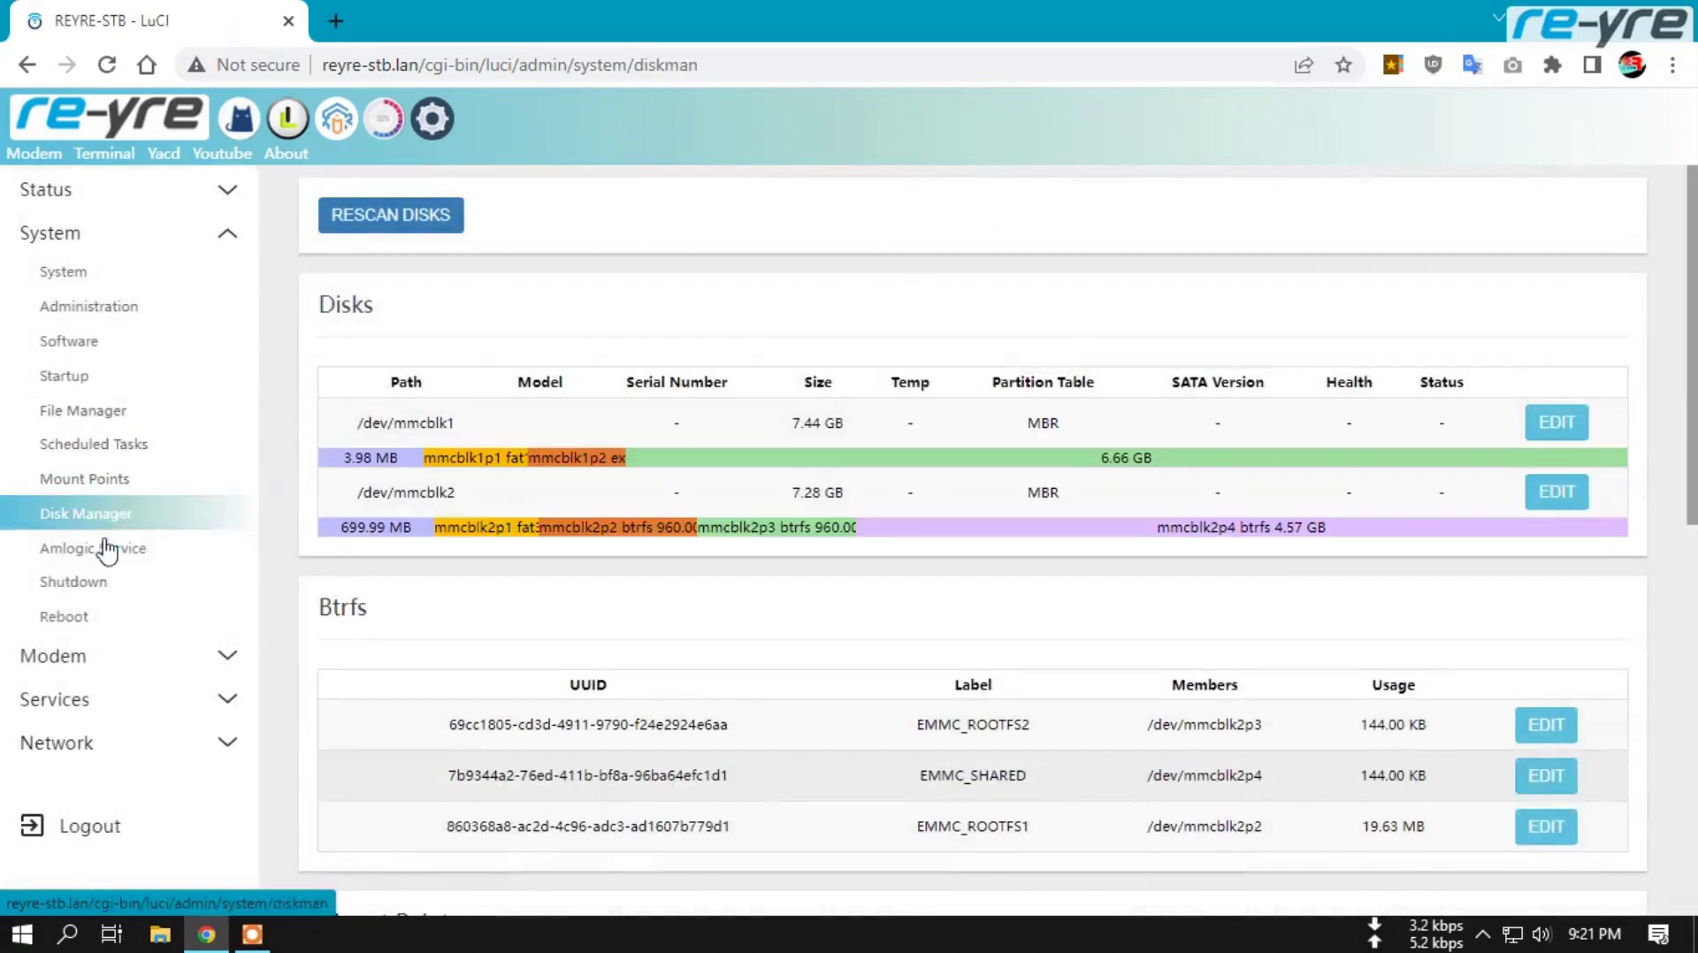
click(106, 550)
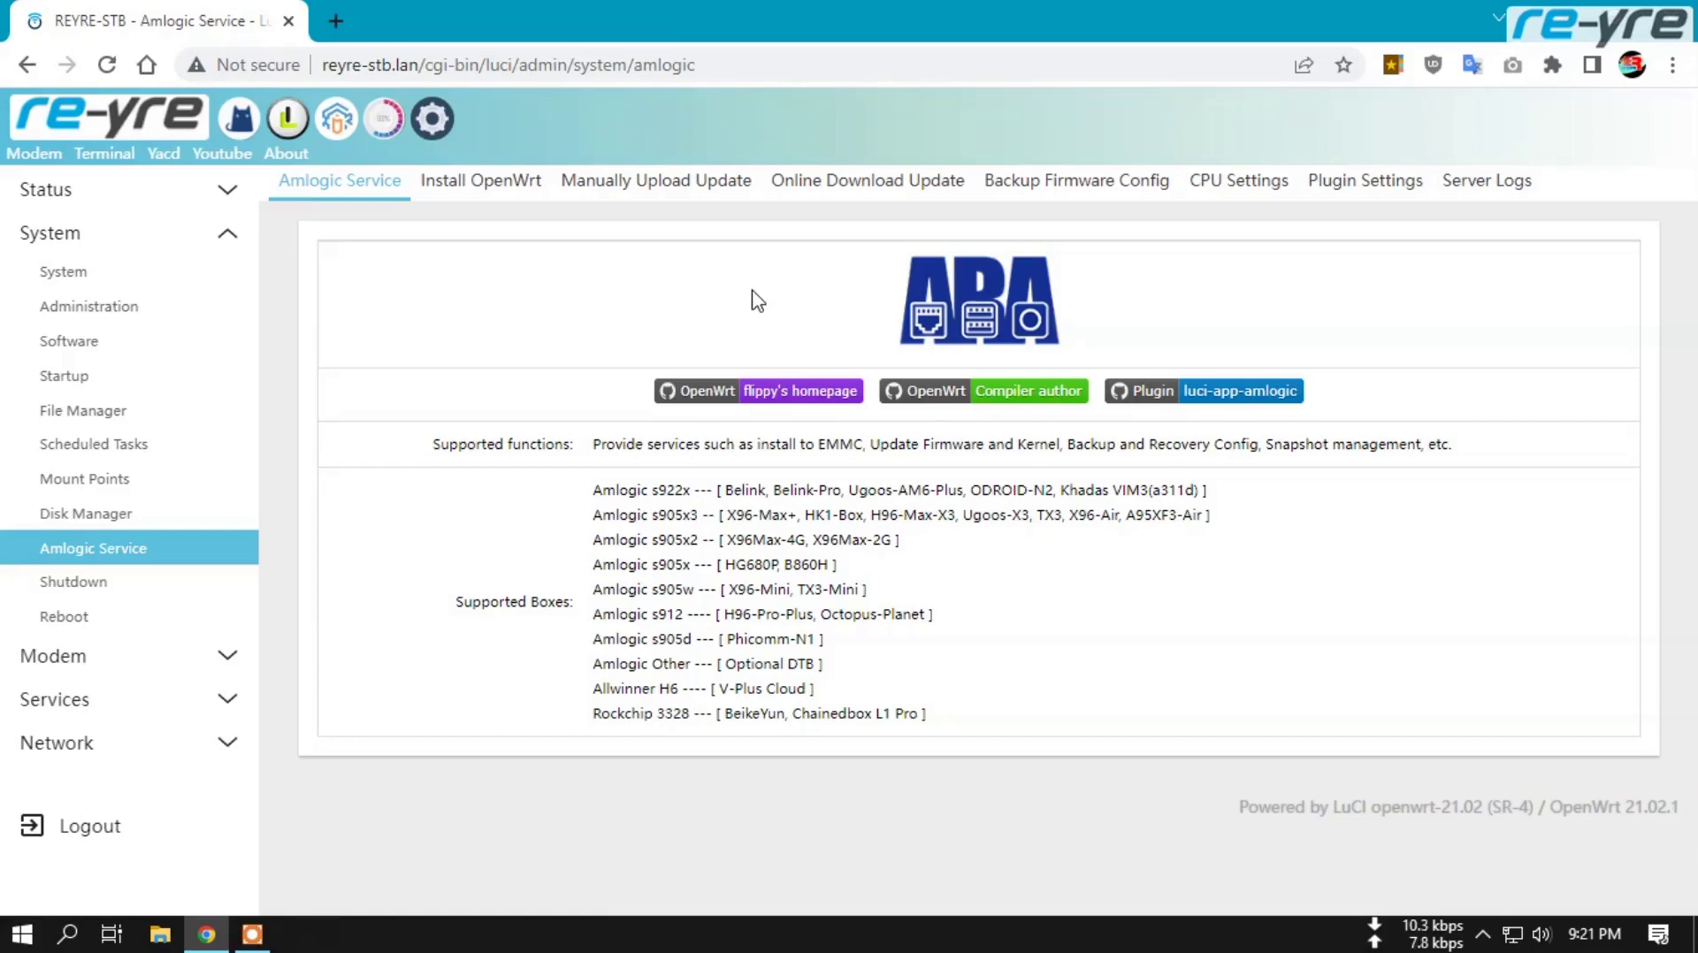
click(134, 662)
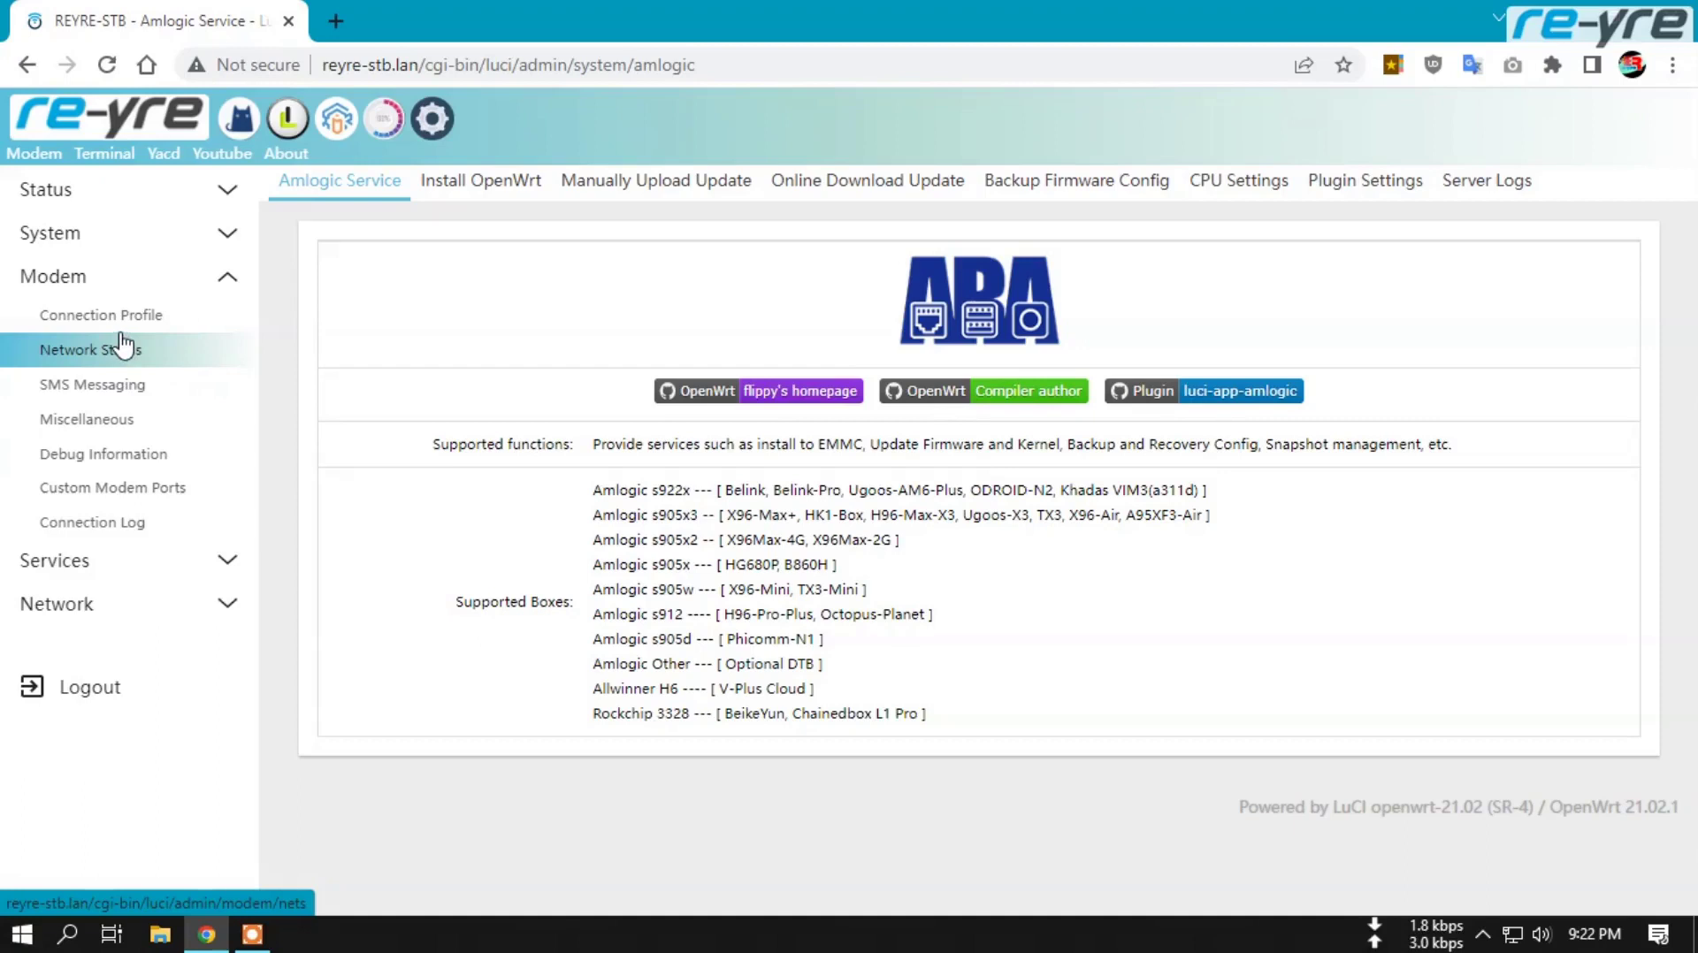
Open the Libernet service, review its connection status and log, and stop the running V2Ray connection
click(134, 567)
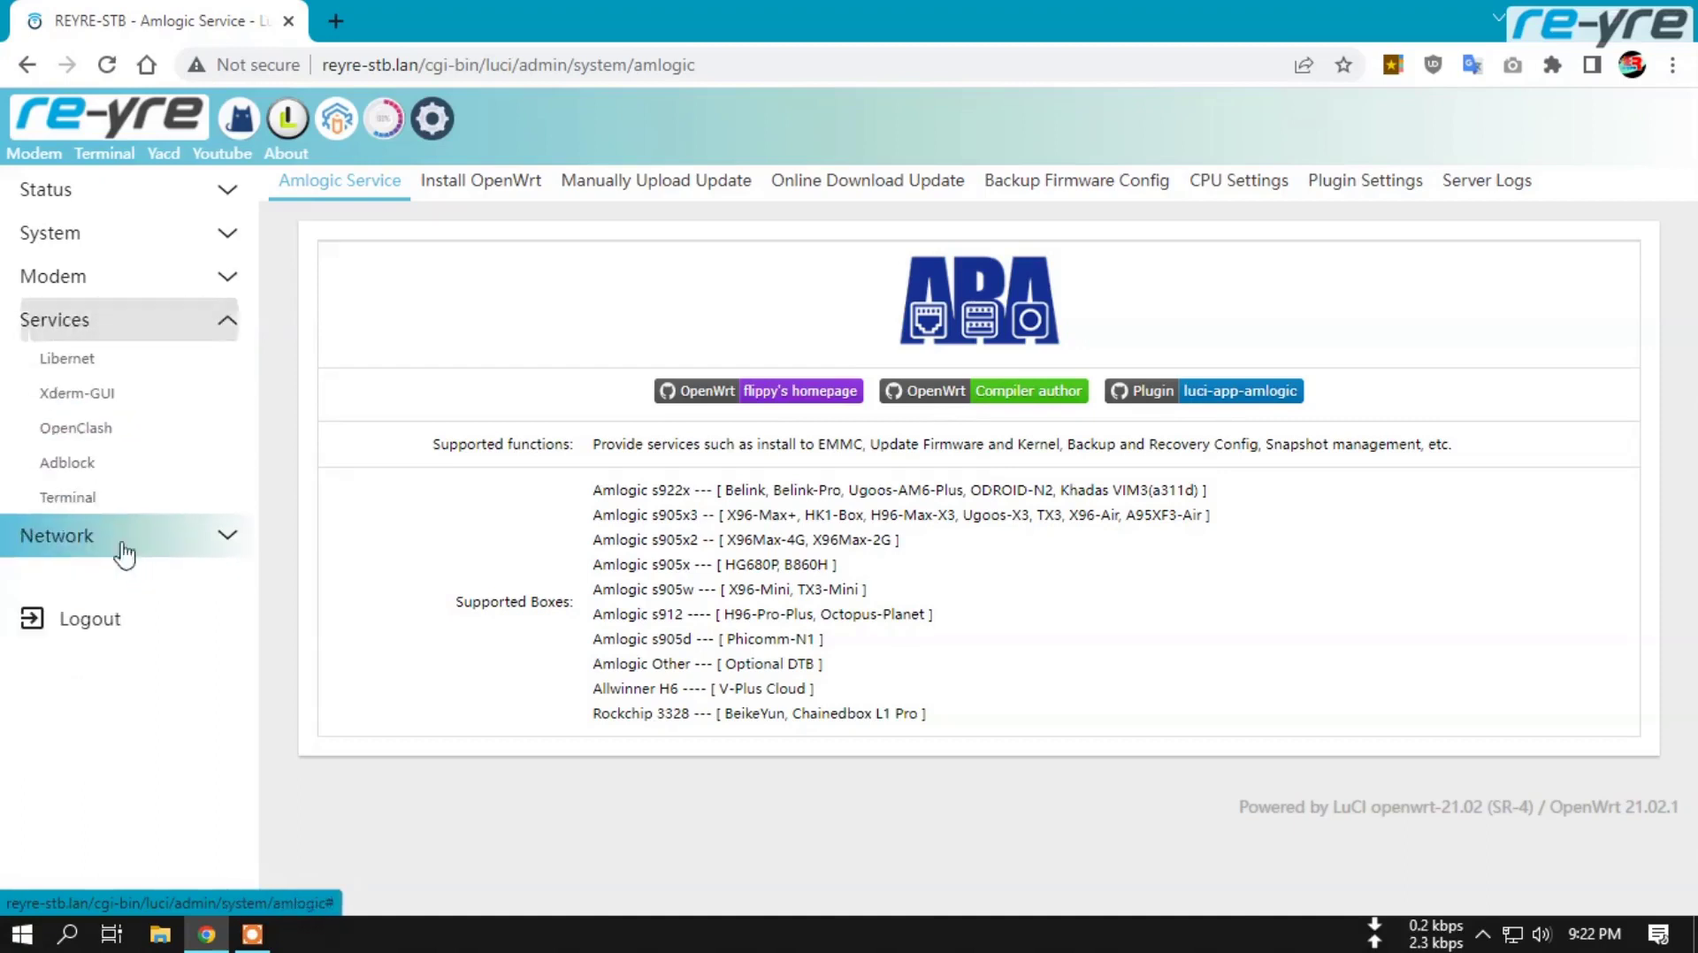
click(124, 361)
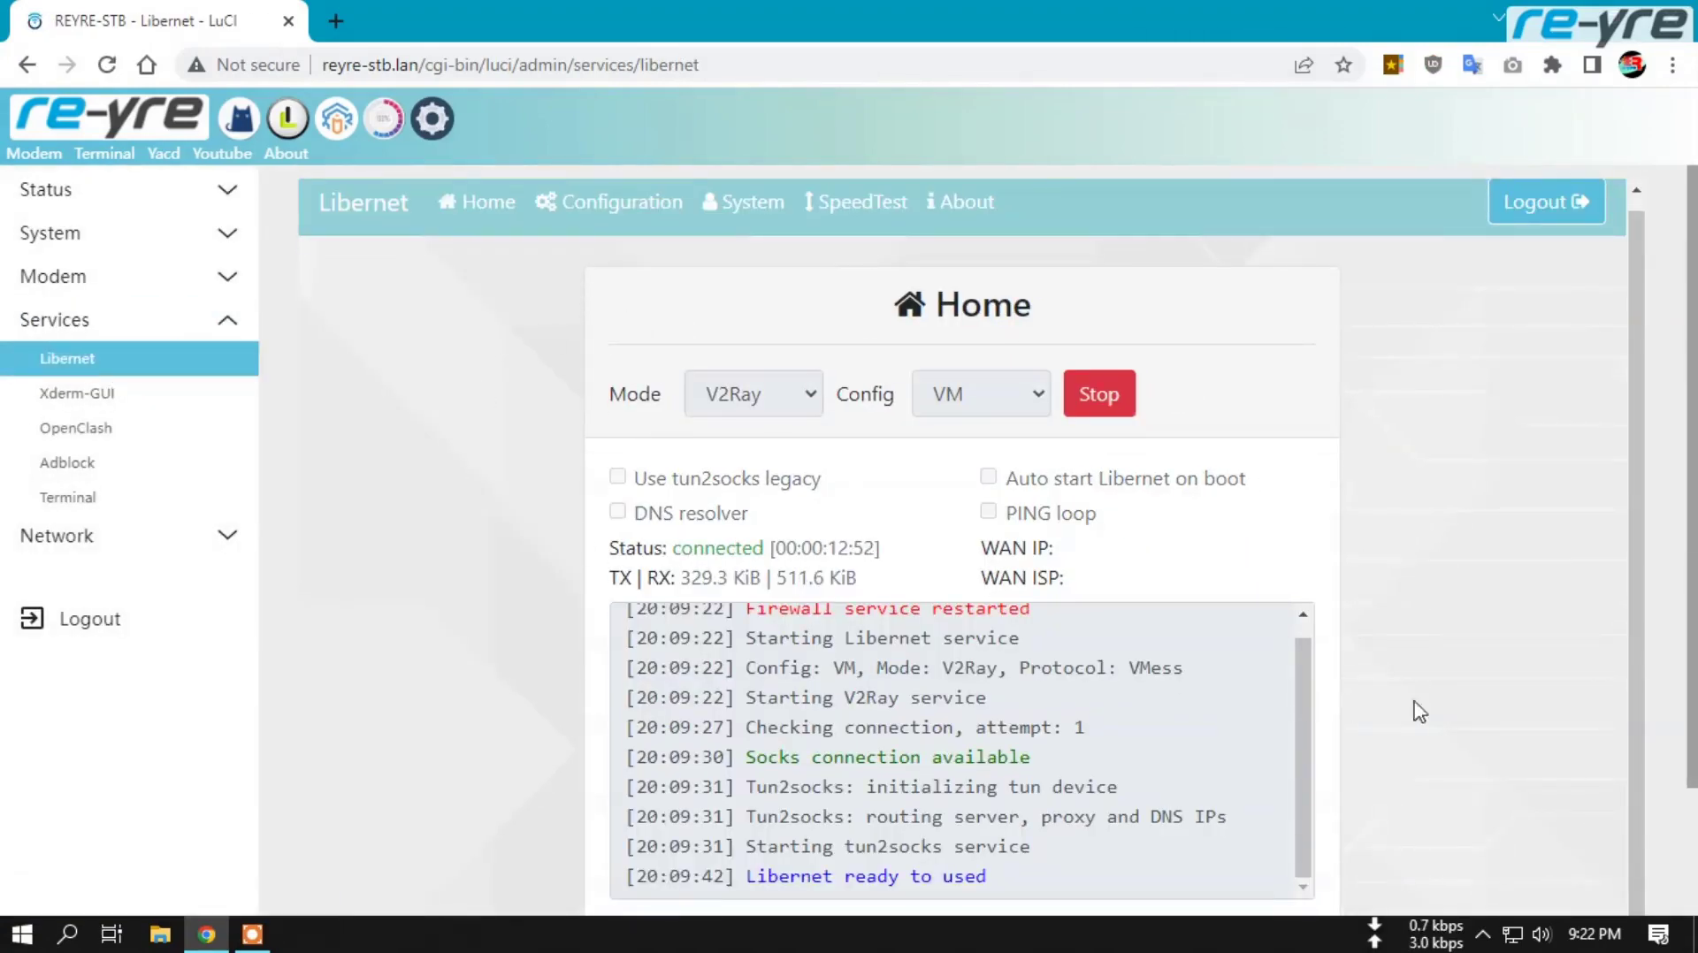
scroll(1393, 710, down, 2)
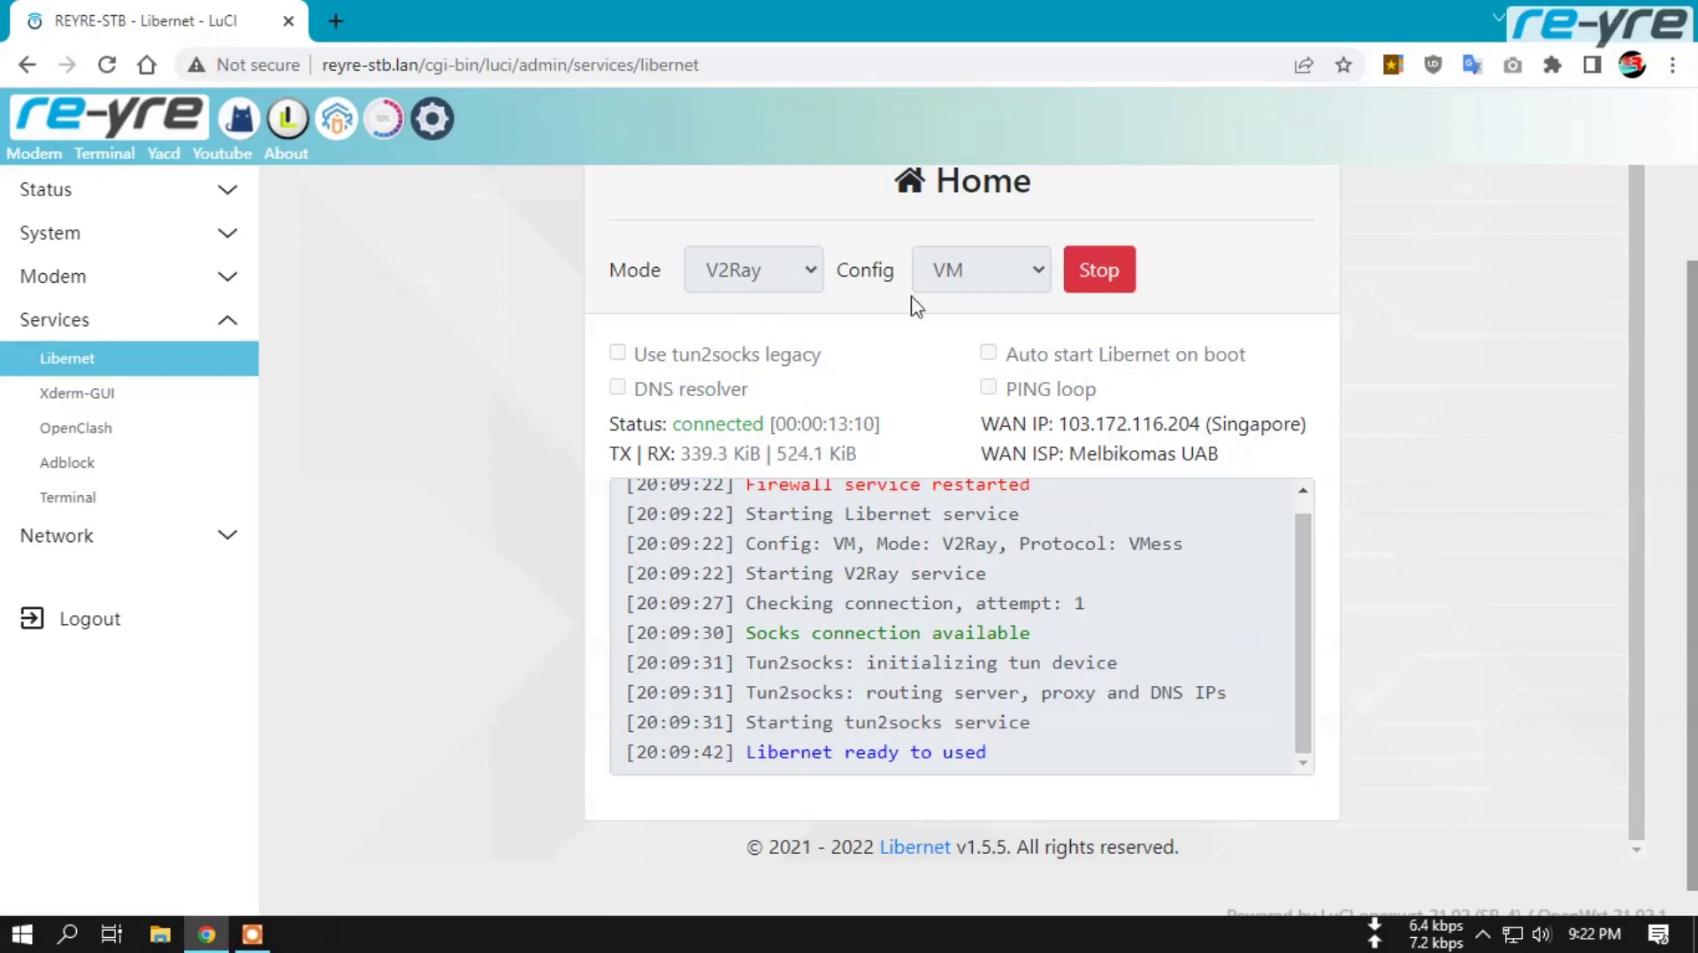
scroll(1296, 548, up, 1)
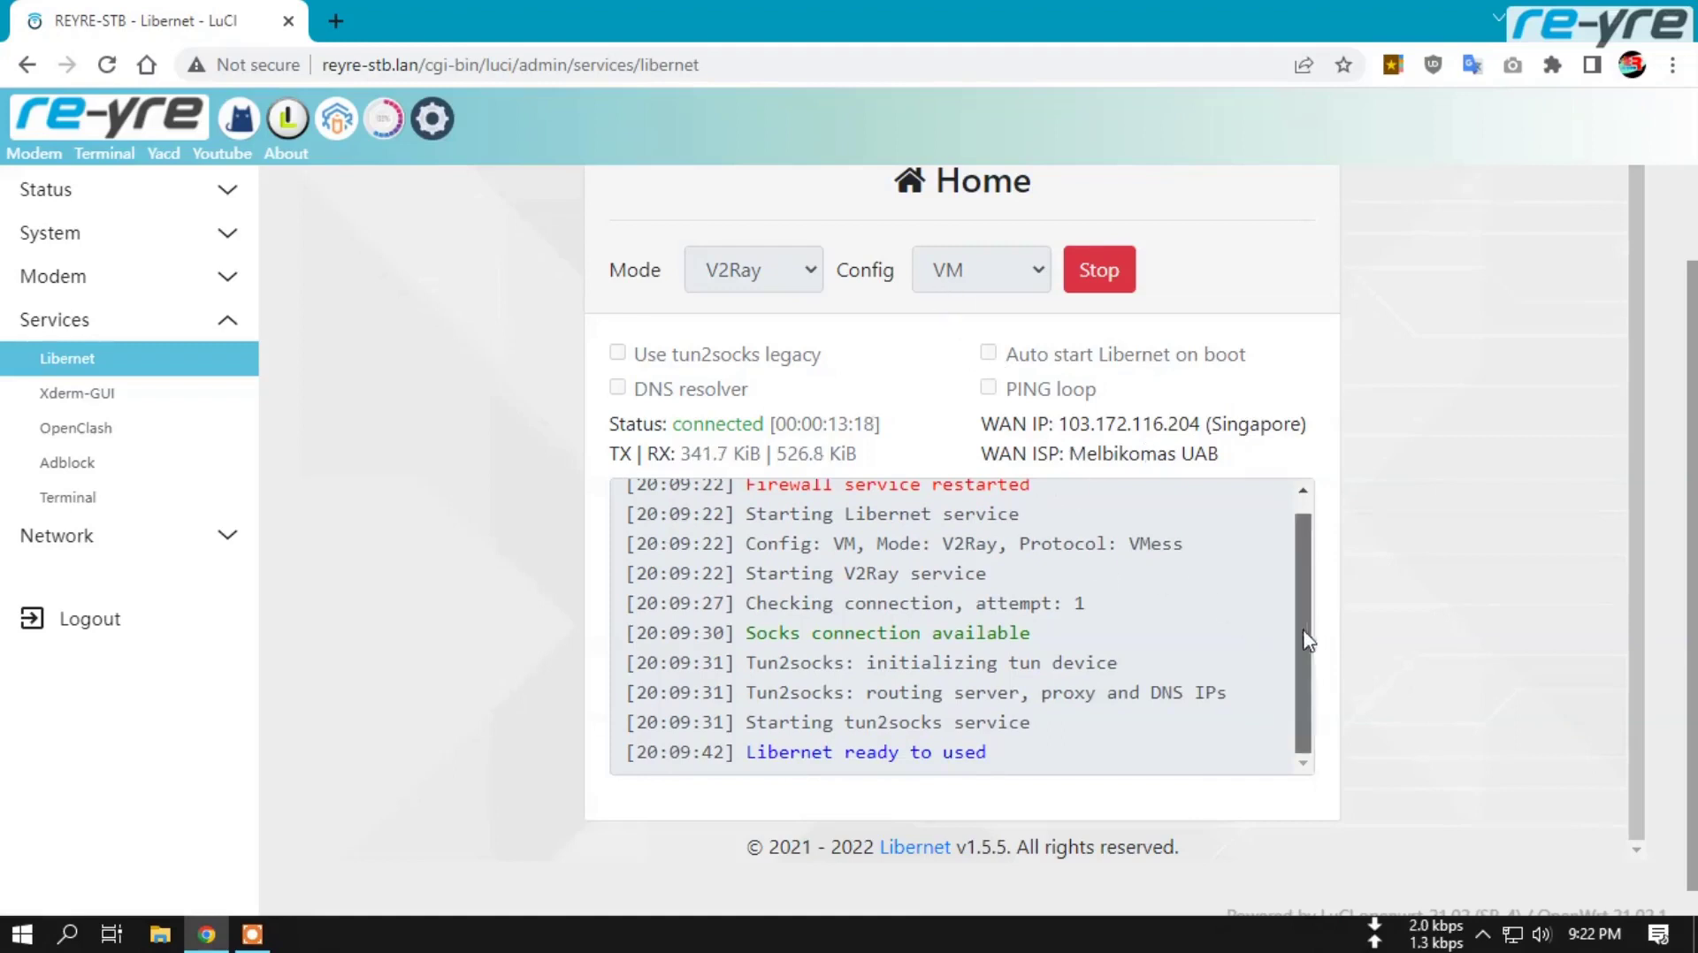
scroll(1305, 634, up, 1)
scroll(976, 511, down, 1)
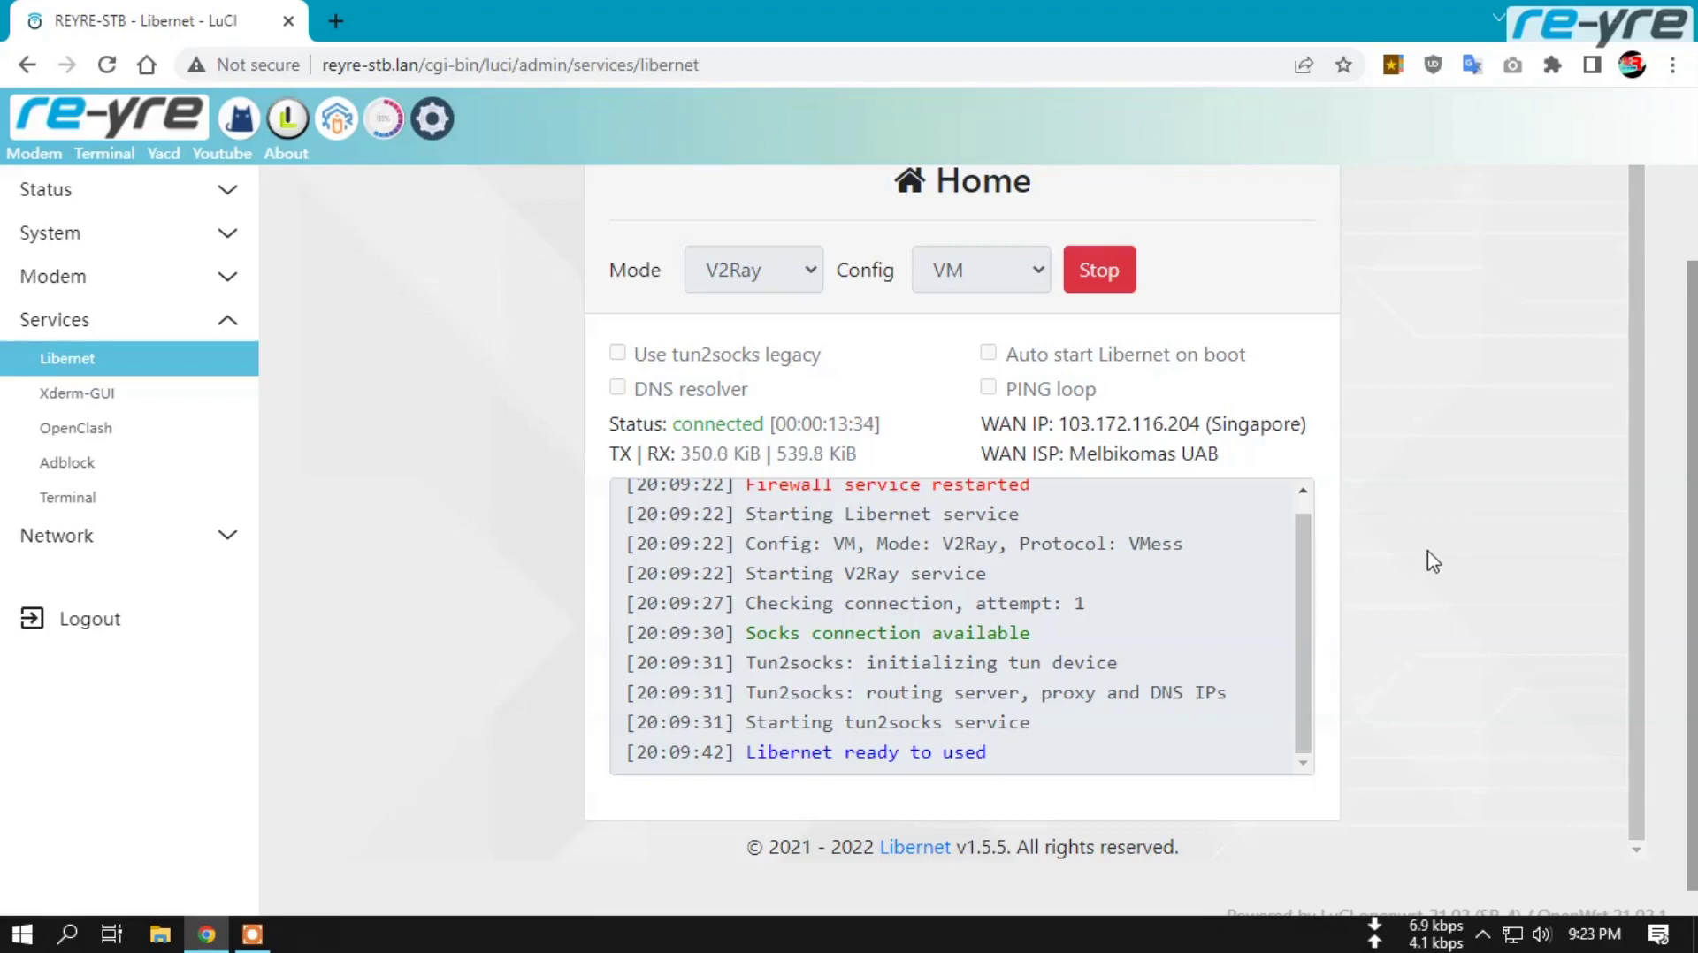
click(1099, 273)
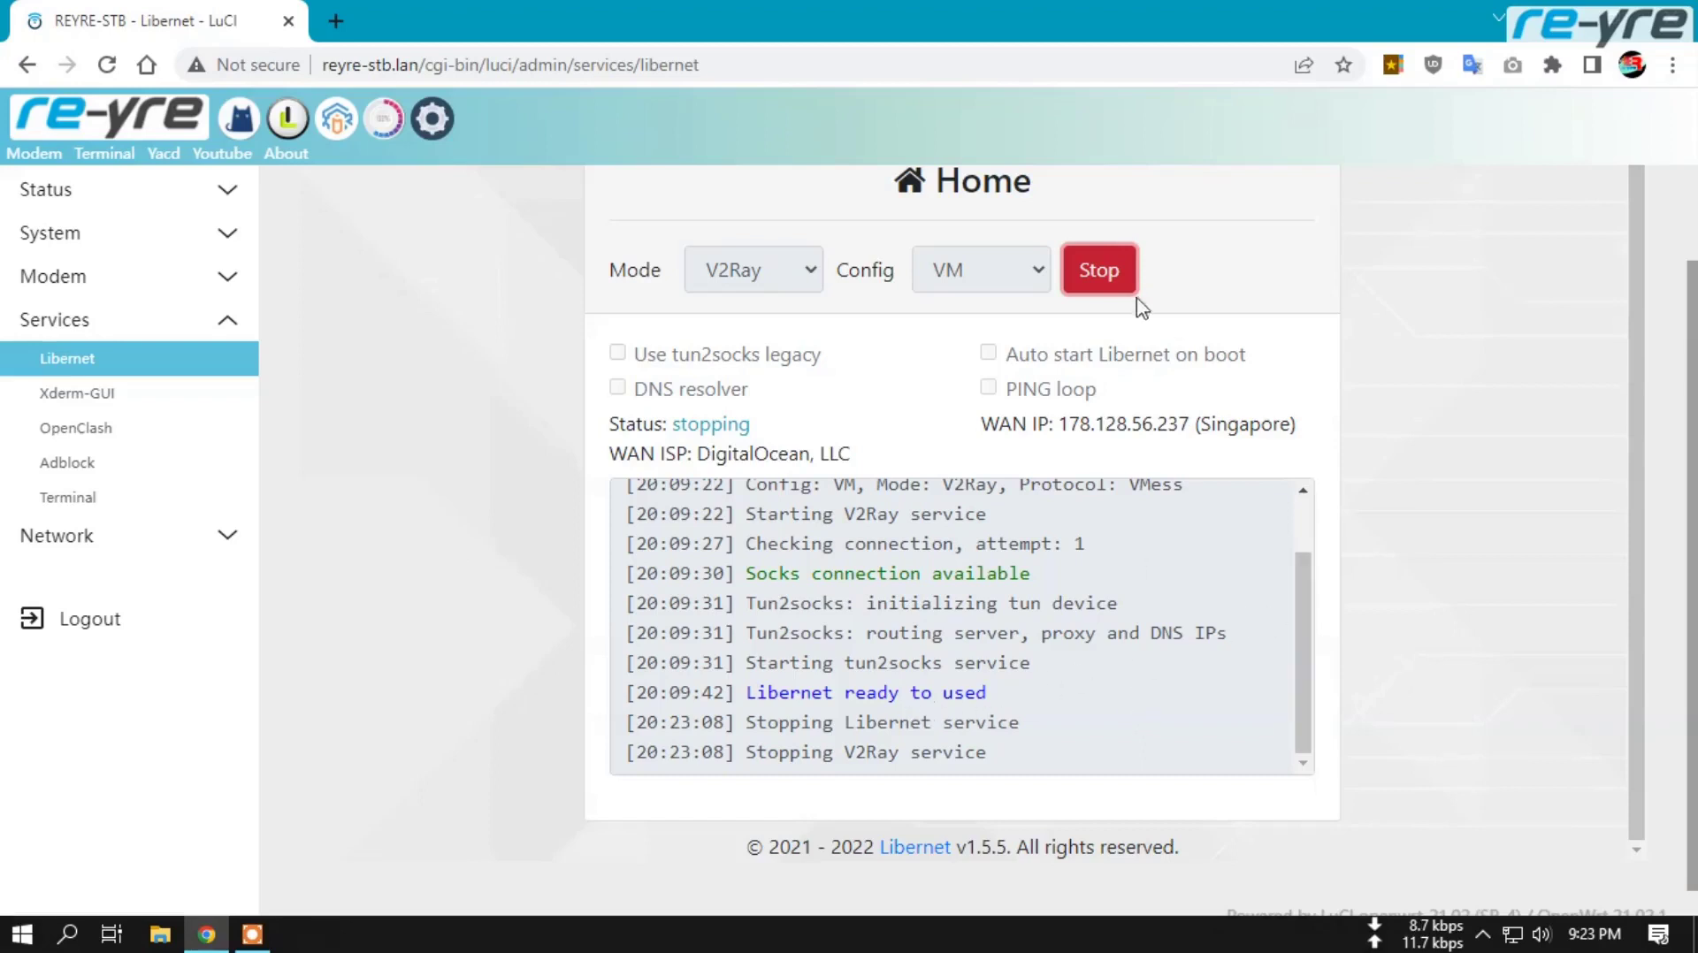
Review the end of the Libernet log covering the service shutdown
scroll(1087, 736, down, 1)
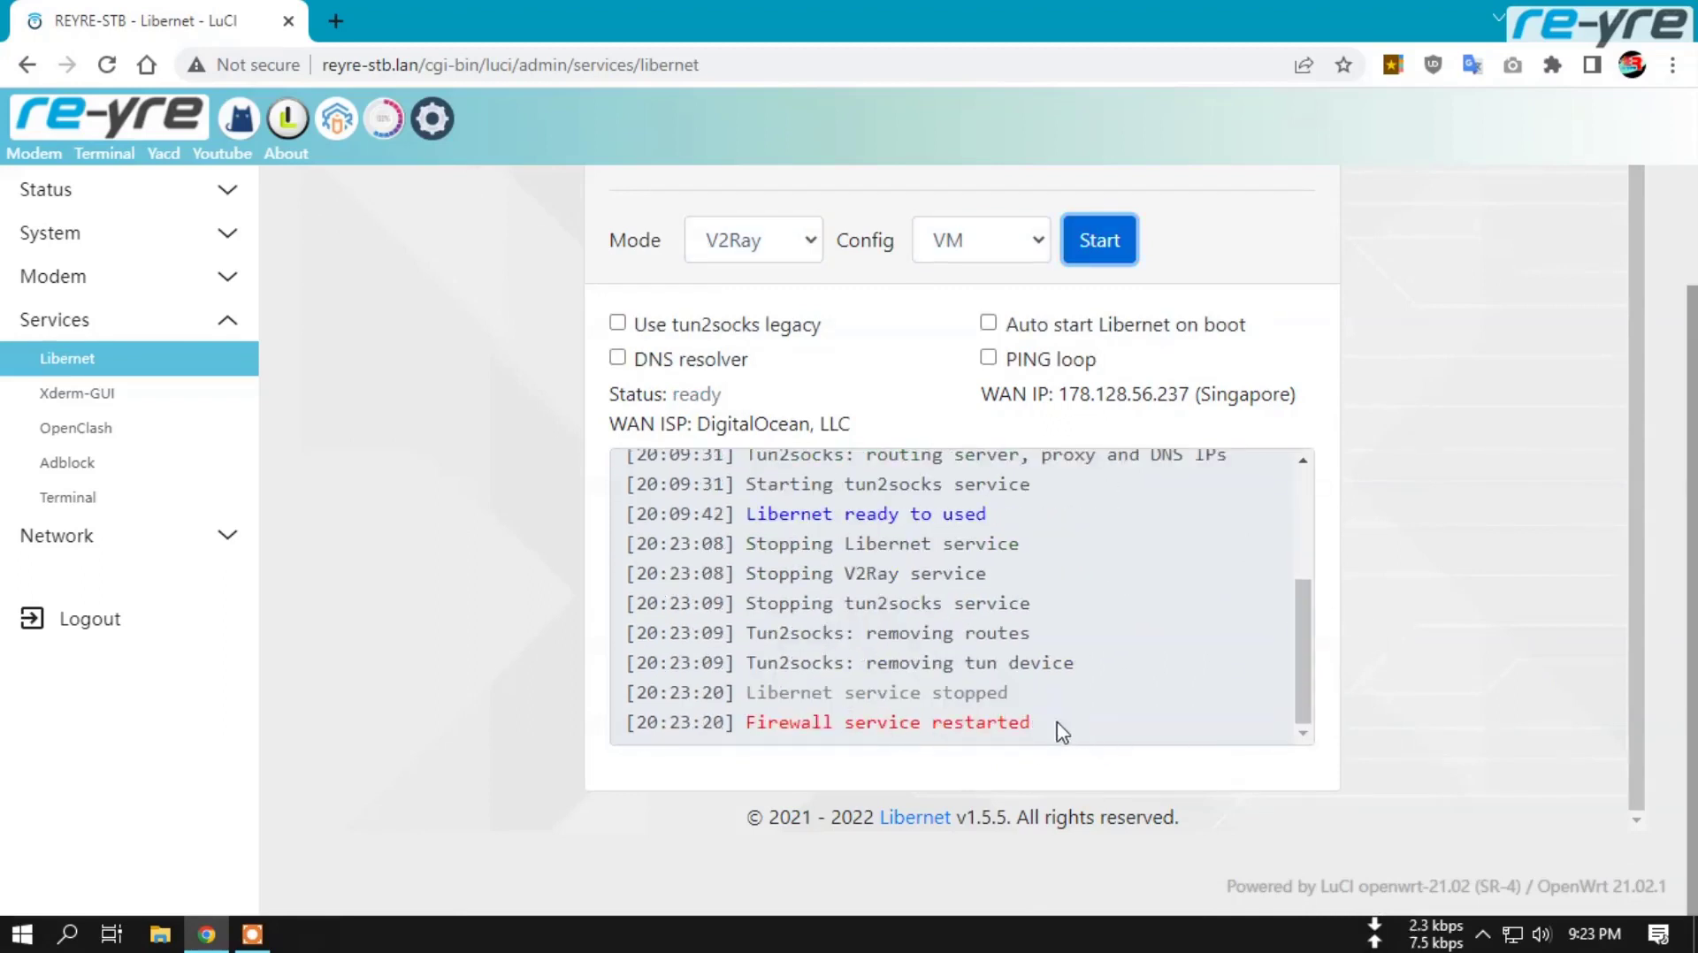
drag(749, 723, 1048, 723)
click(483, 612)
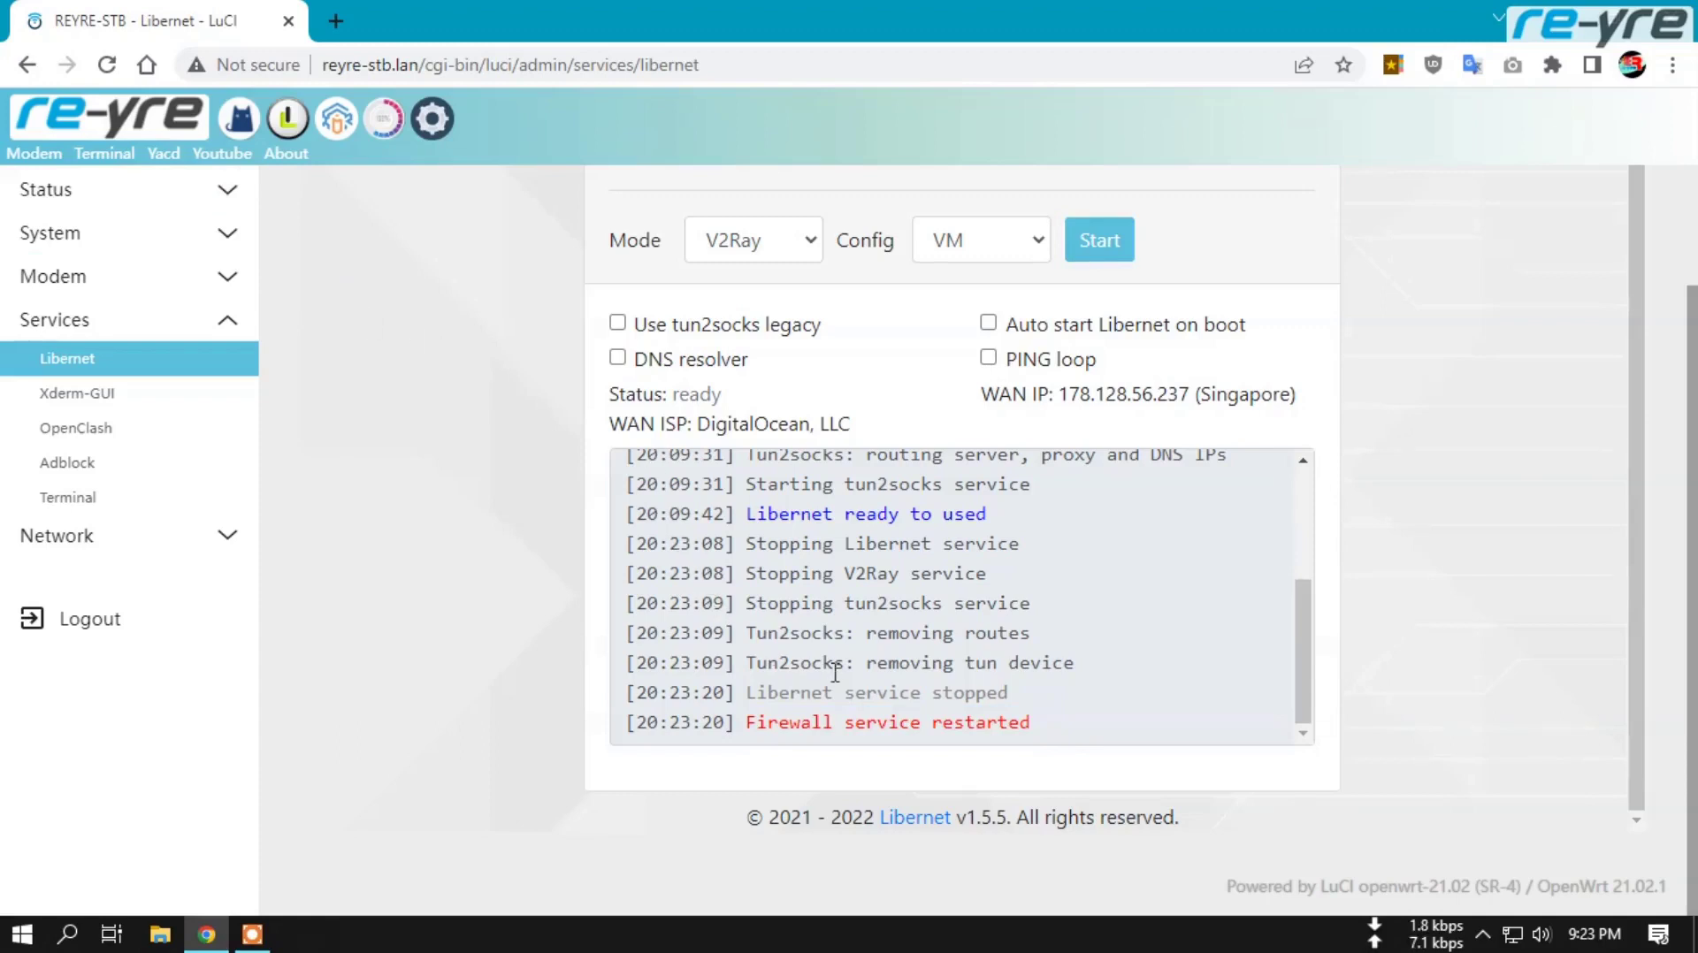
Open Xderm-GUI, start its VPN connection and display the active profile's configuration
click(342, 125)
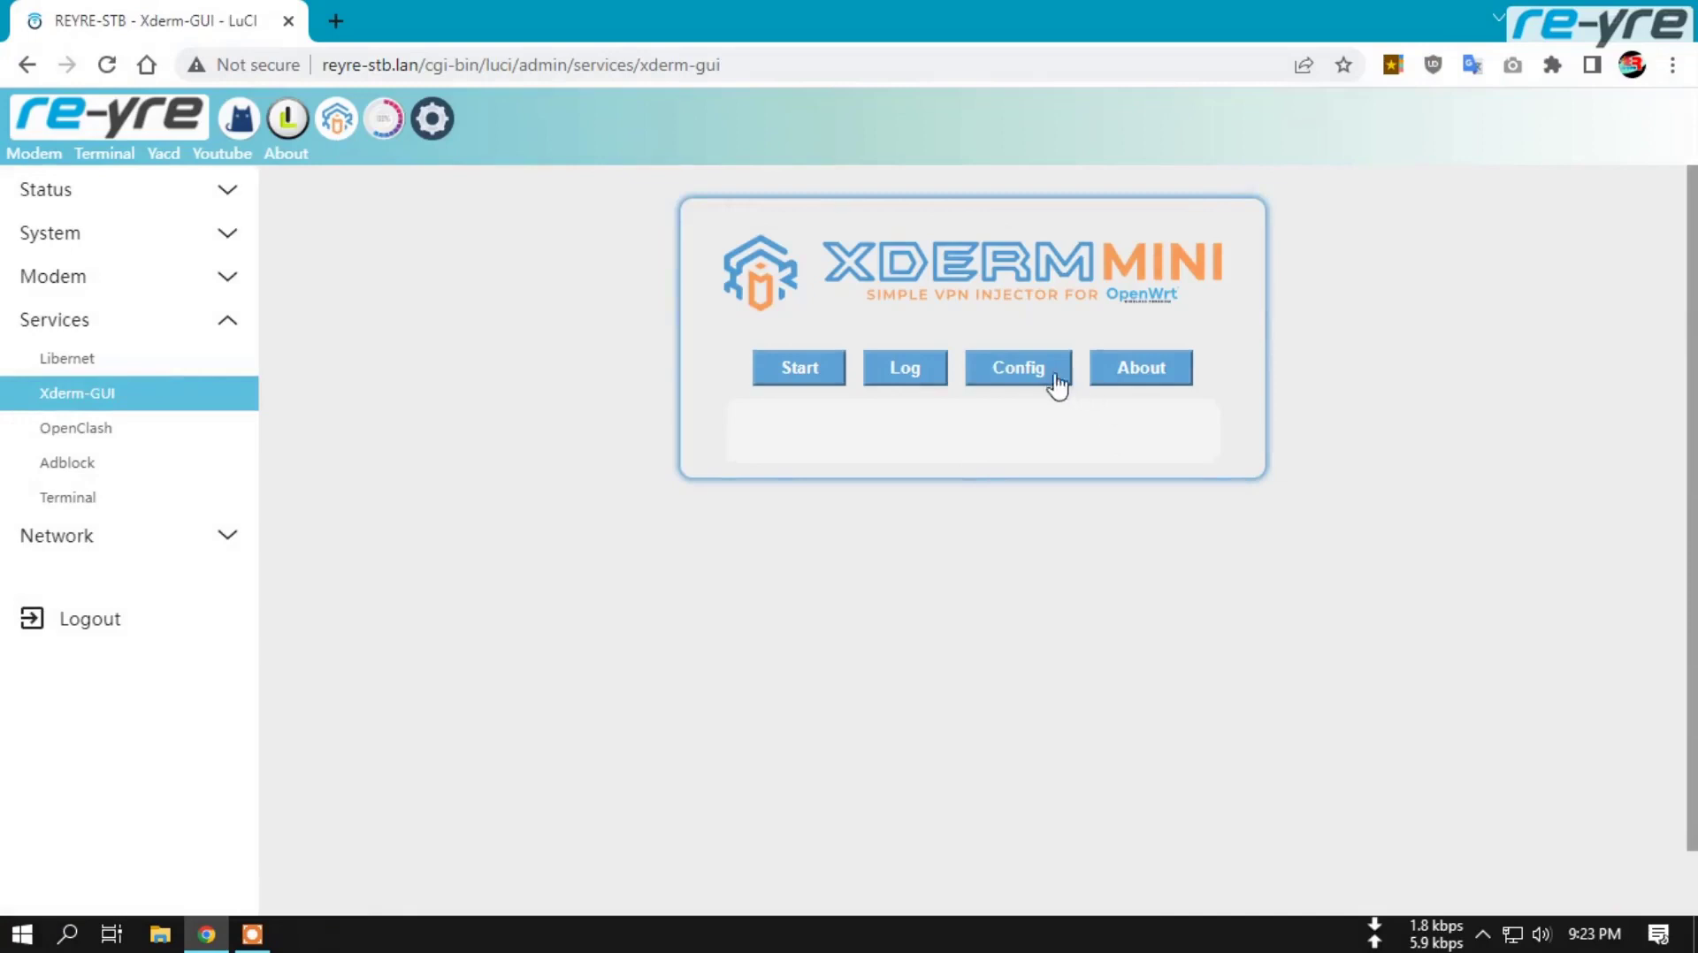
click(800, 376)
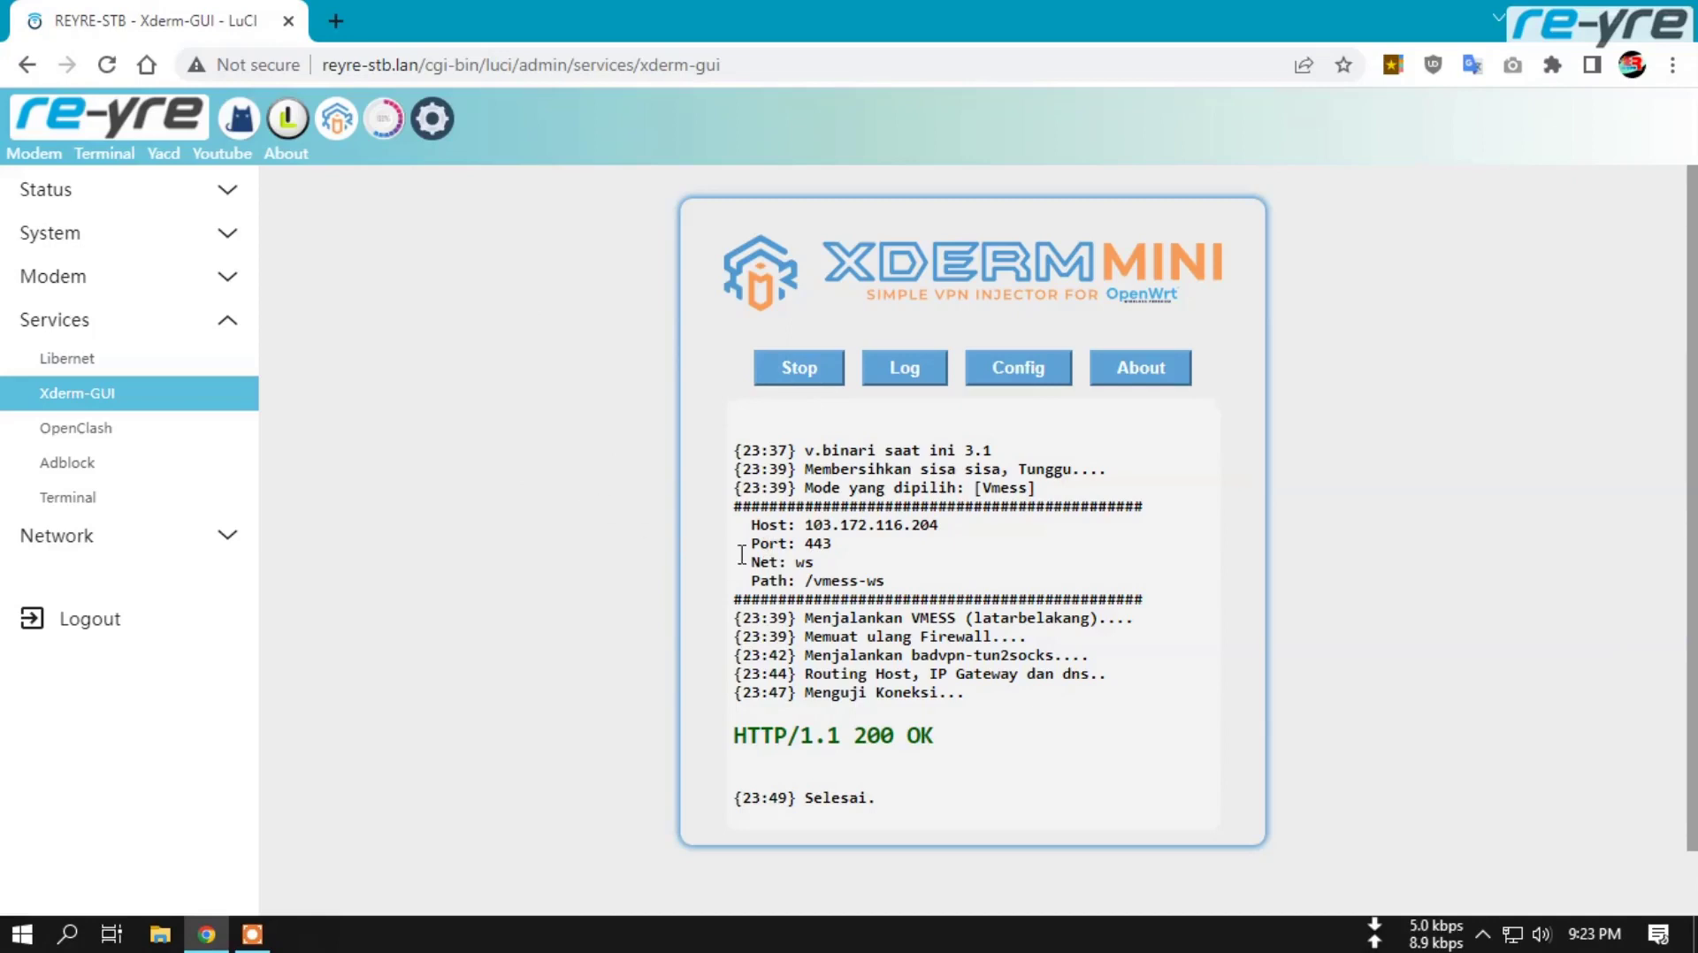
click(1044, 382)
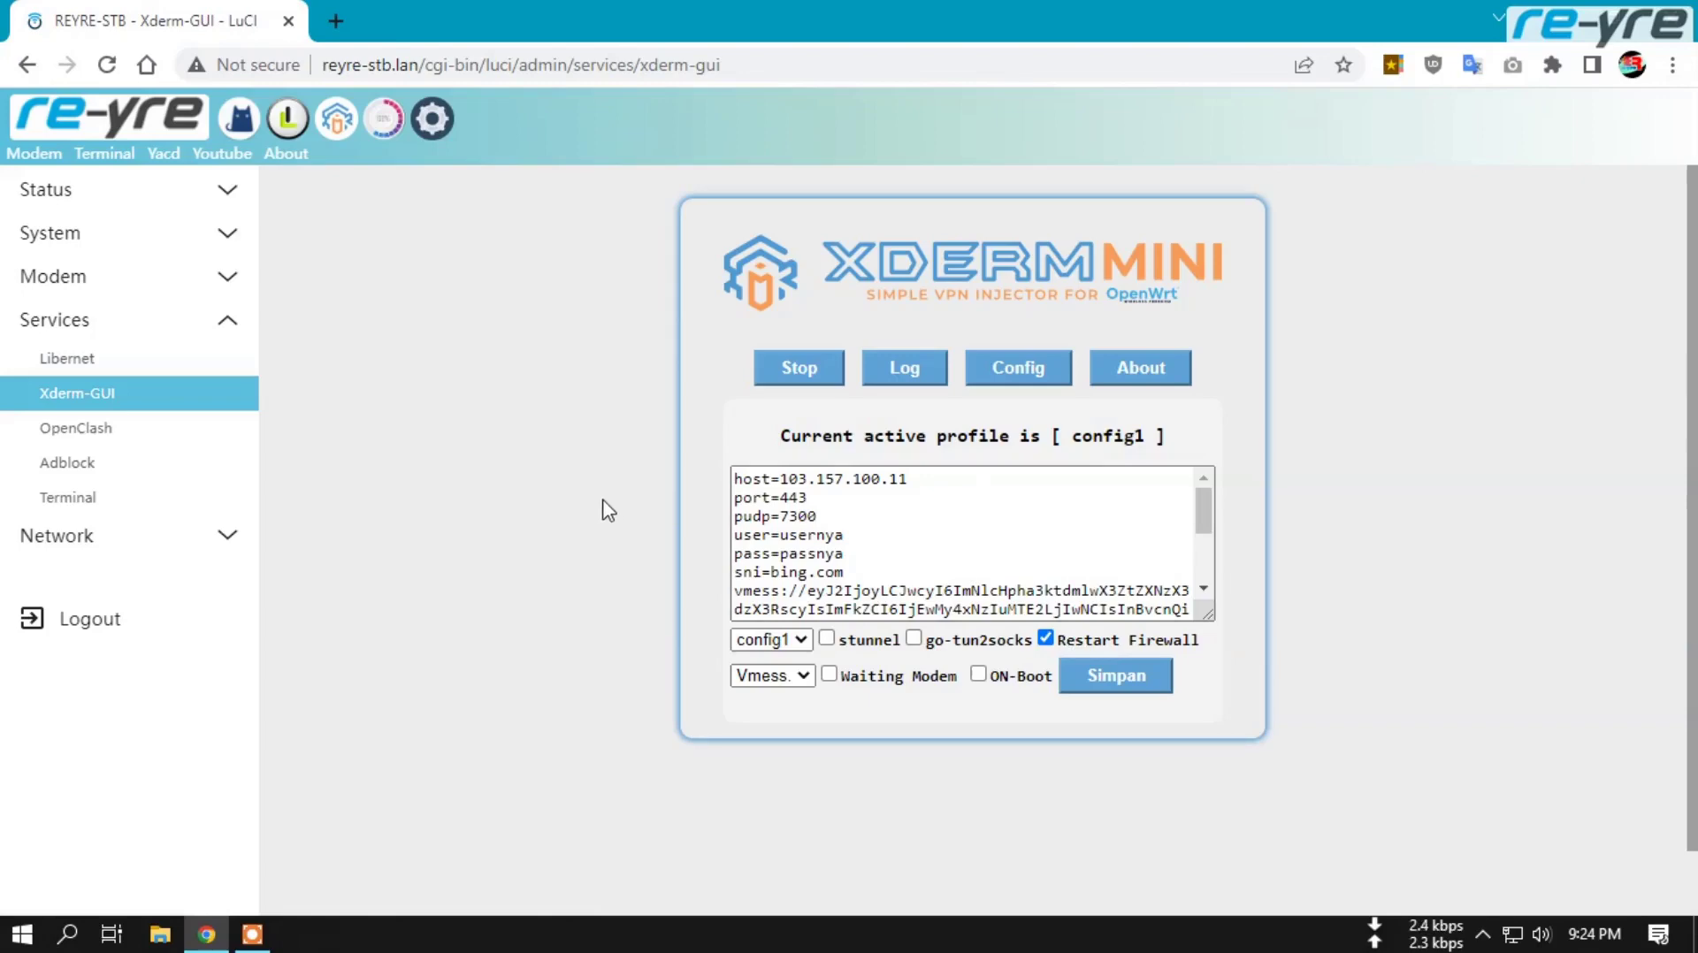
Open OpenClash and examine the DNS settings and custom DNS server list in its global settings
click(108, 446)
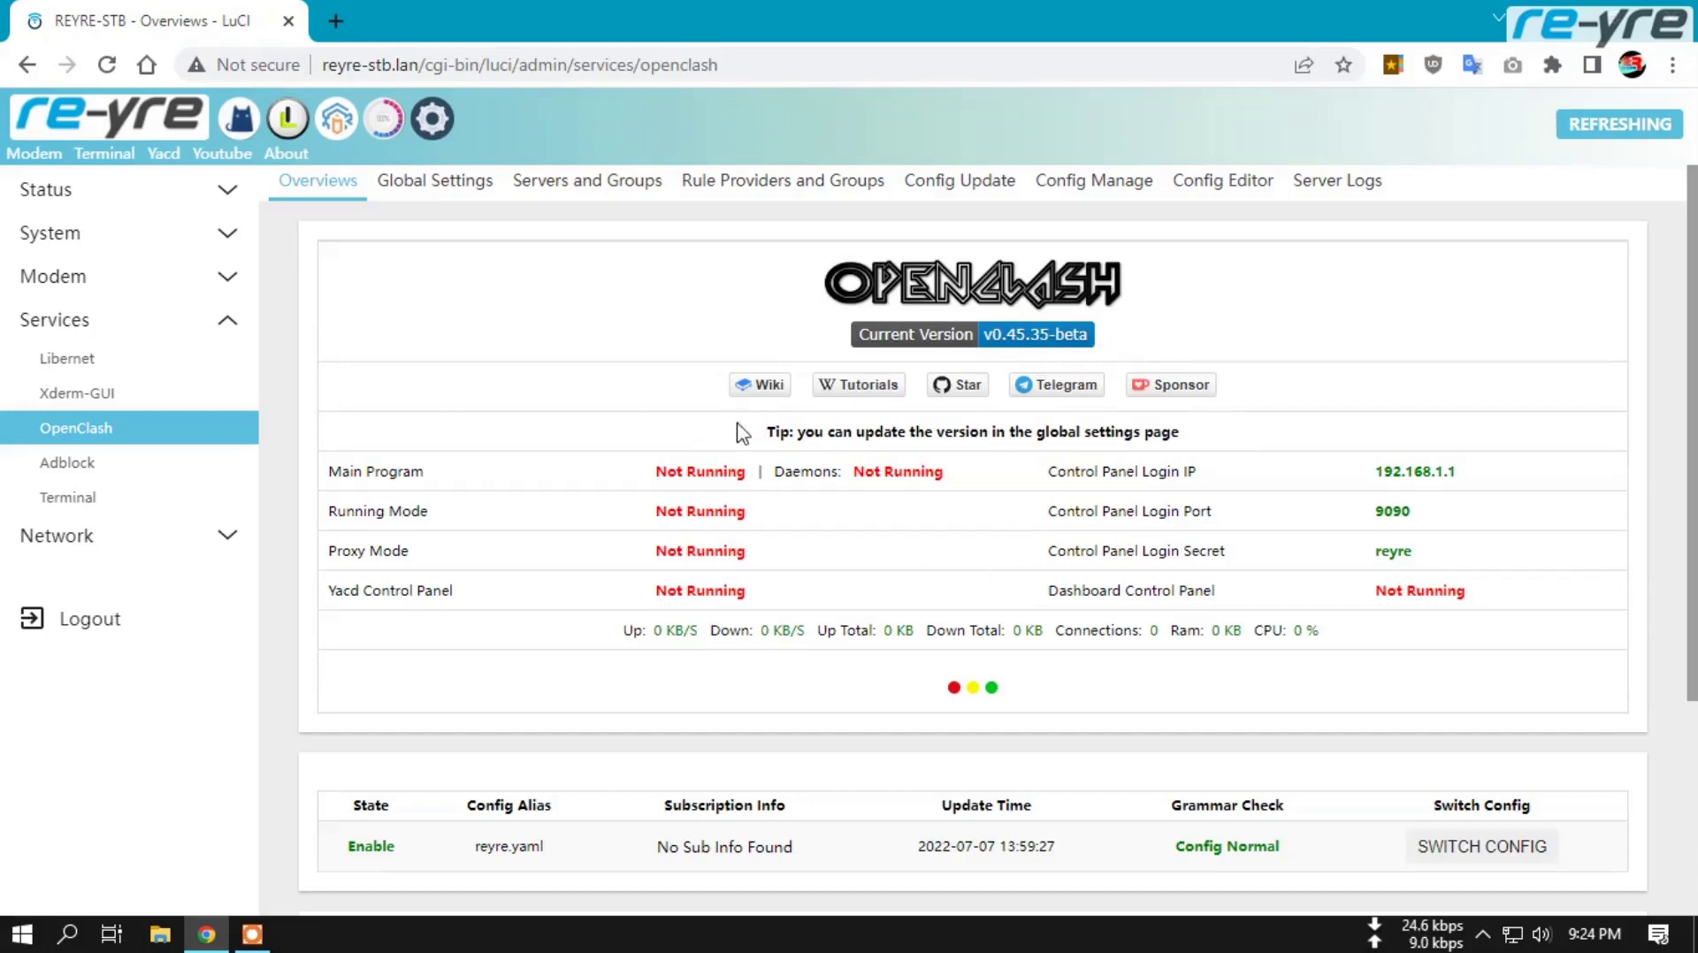
click(457, 187)
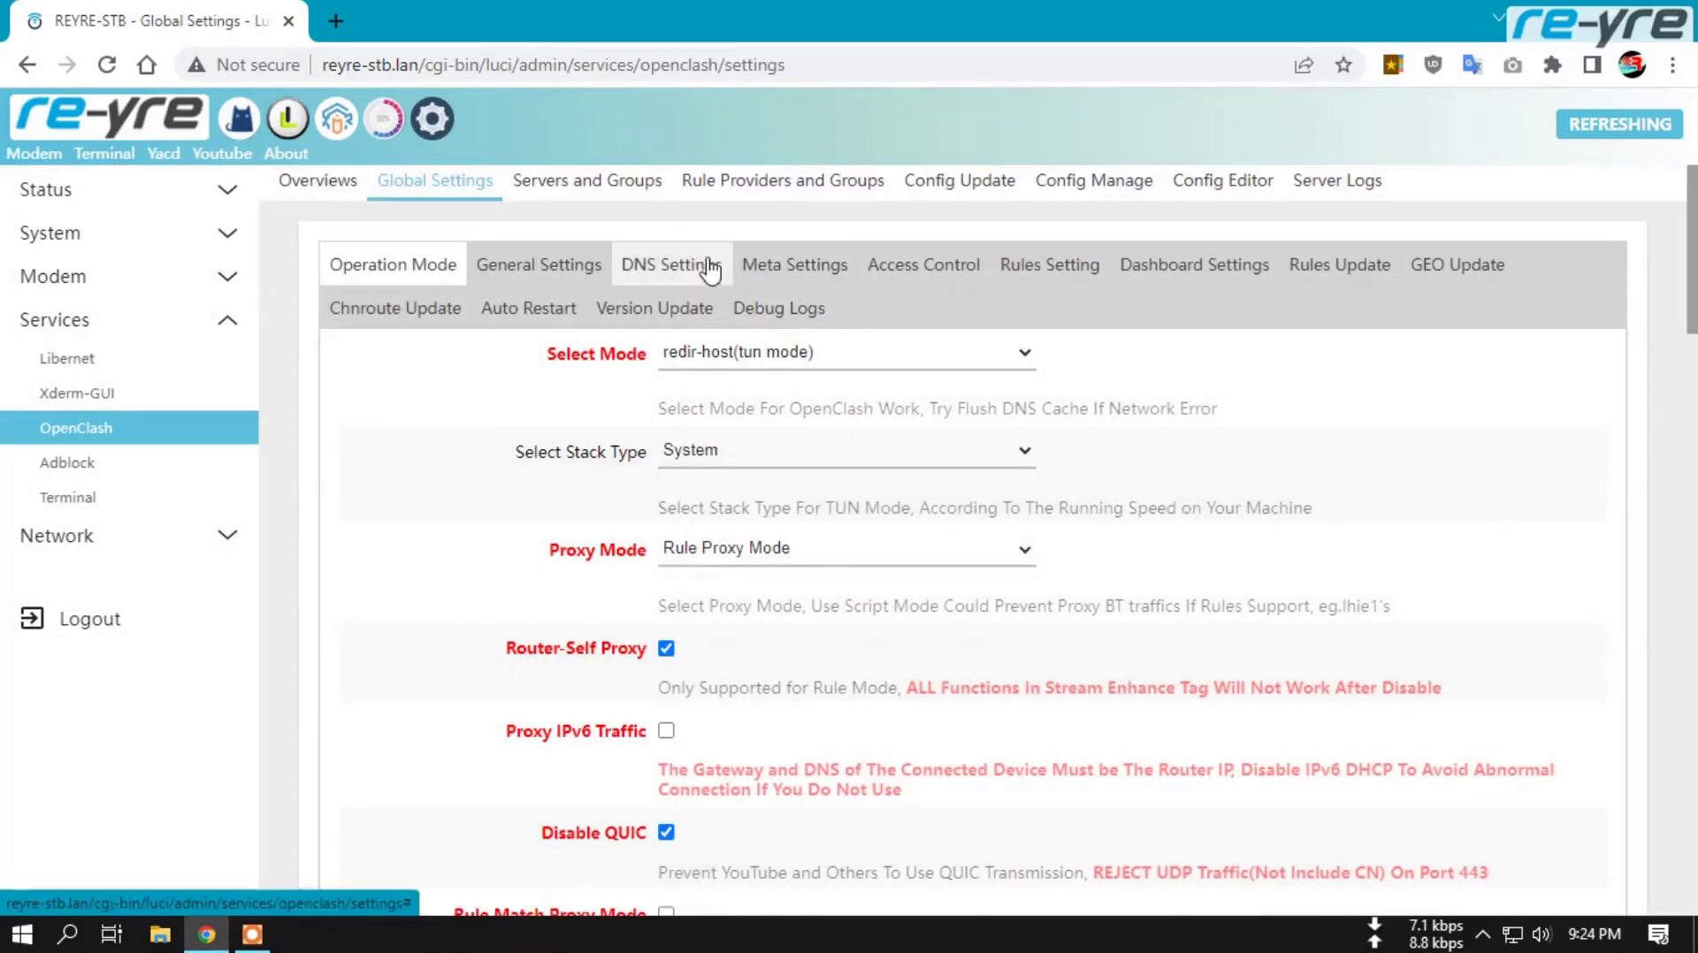
click(679, 267)
scroll(1307, 626, down, 2)
scroll(1307, 626, down, 7)
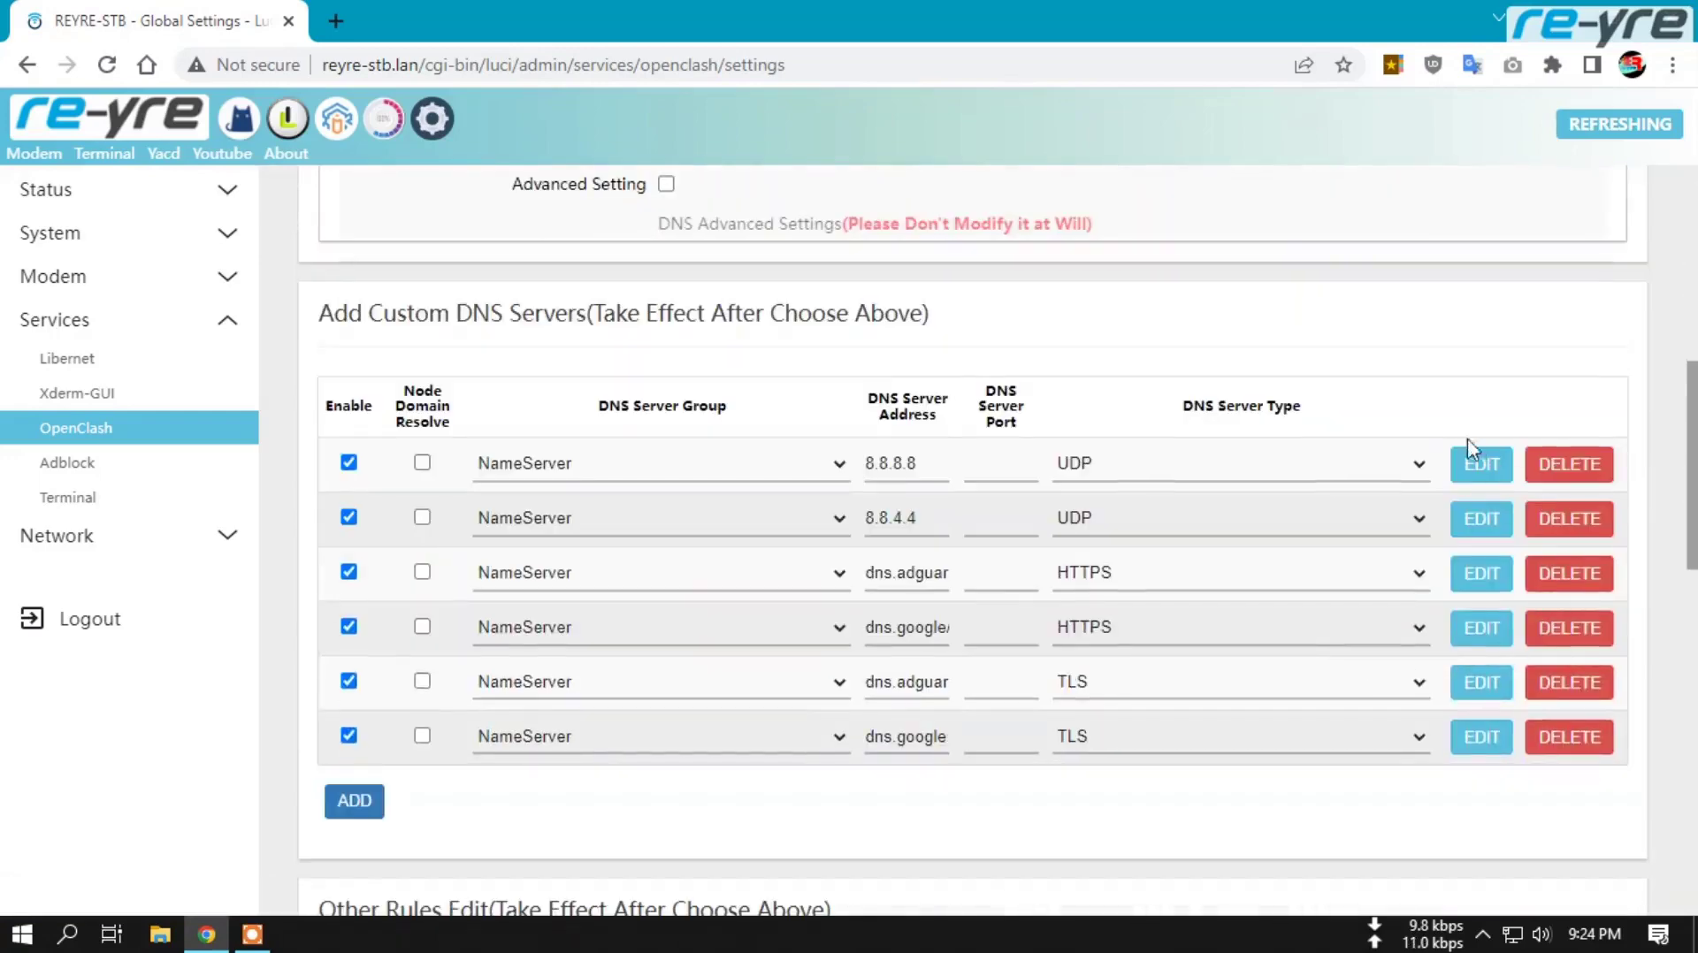
Open the 8.8.8.8 custom DNS server entry, look through its settings and return to the OpenClash overview
click(1491, 475)
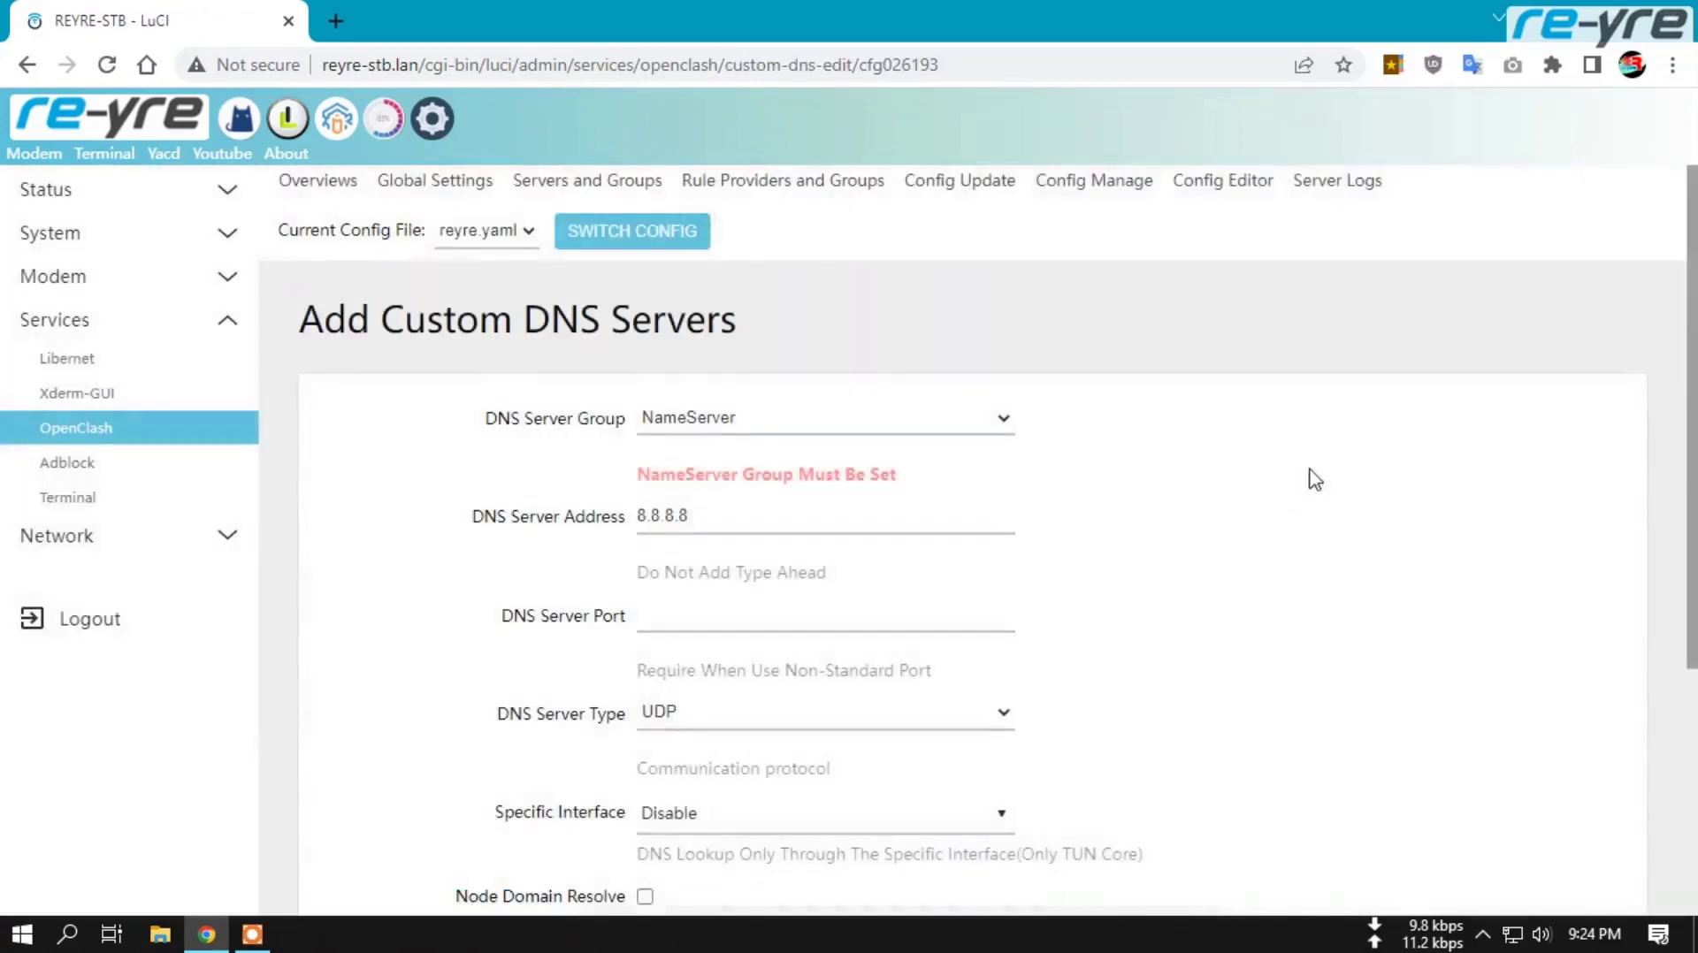
scroll(1316, 478, down, 4)
scroll(1273, 530, up, 4)
scroll(1281, 534, down, 2)
scroll(1281, 534, up, 2)
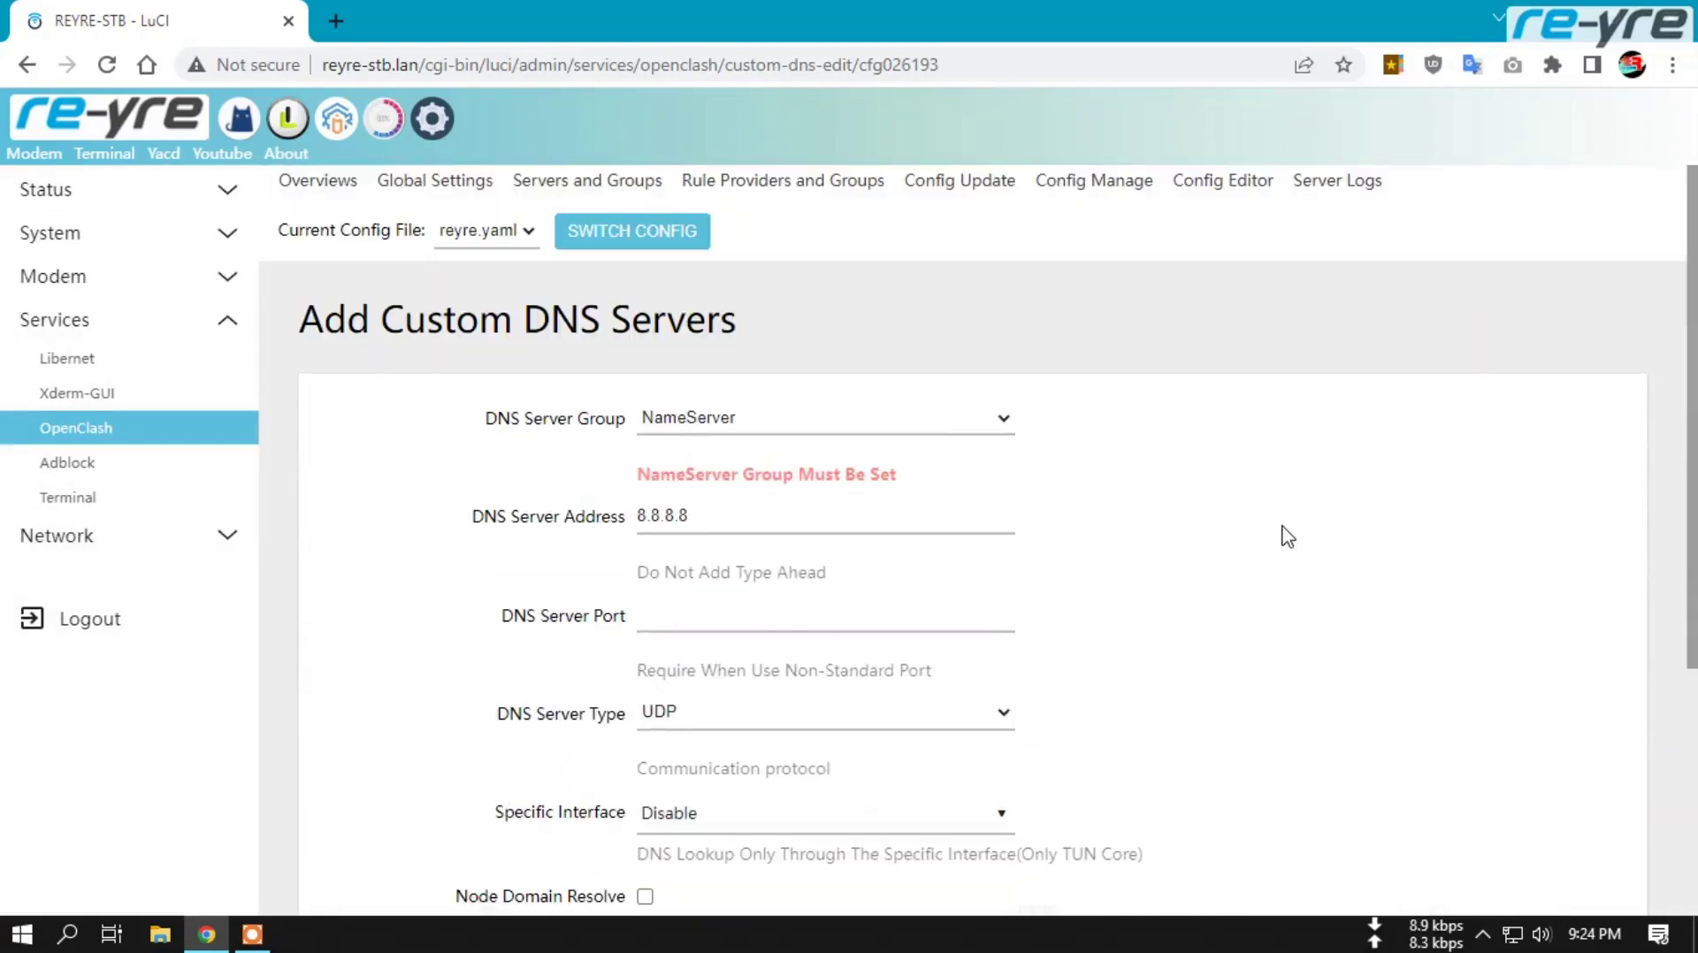
scroll(1284, 538, down, 3)
scroll(1282, 541, up, 3)
click(332, 187)
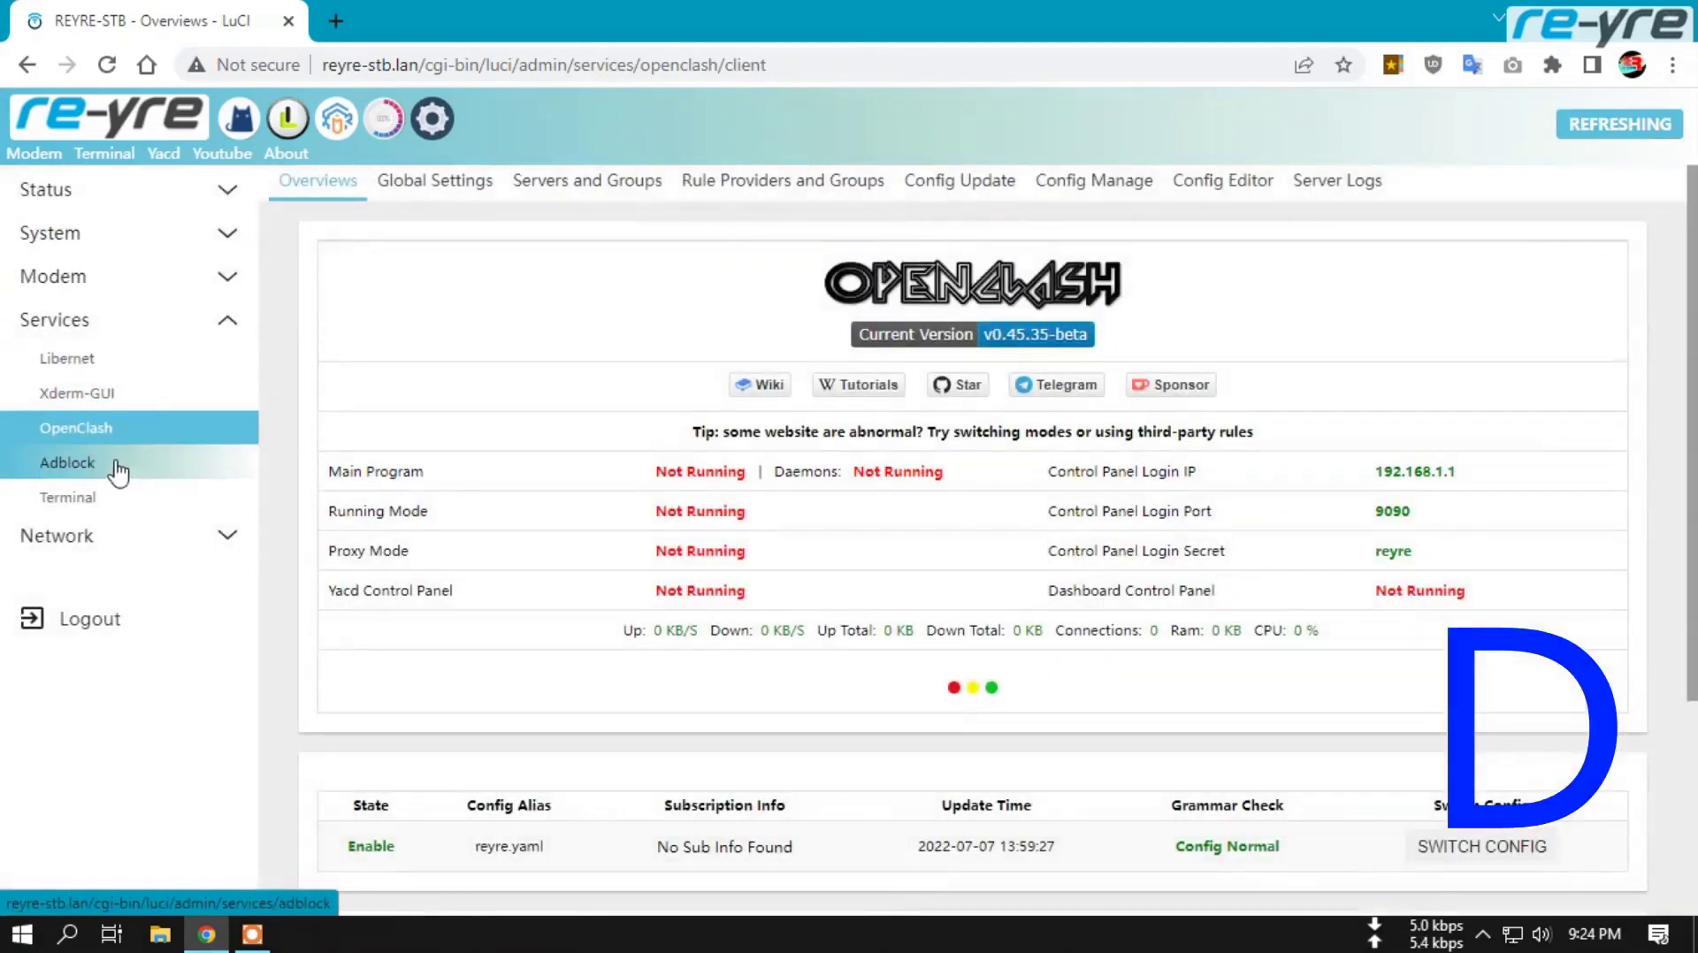
Look over the Adblock overview page and the router's web terminal
click(117, 465)
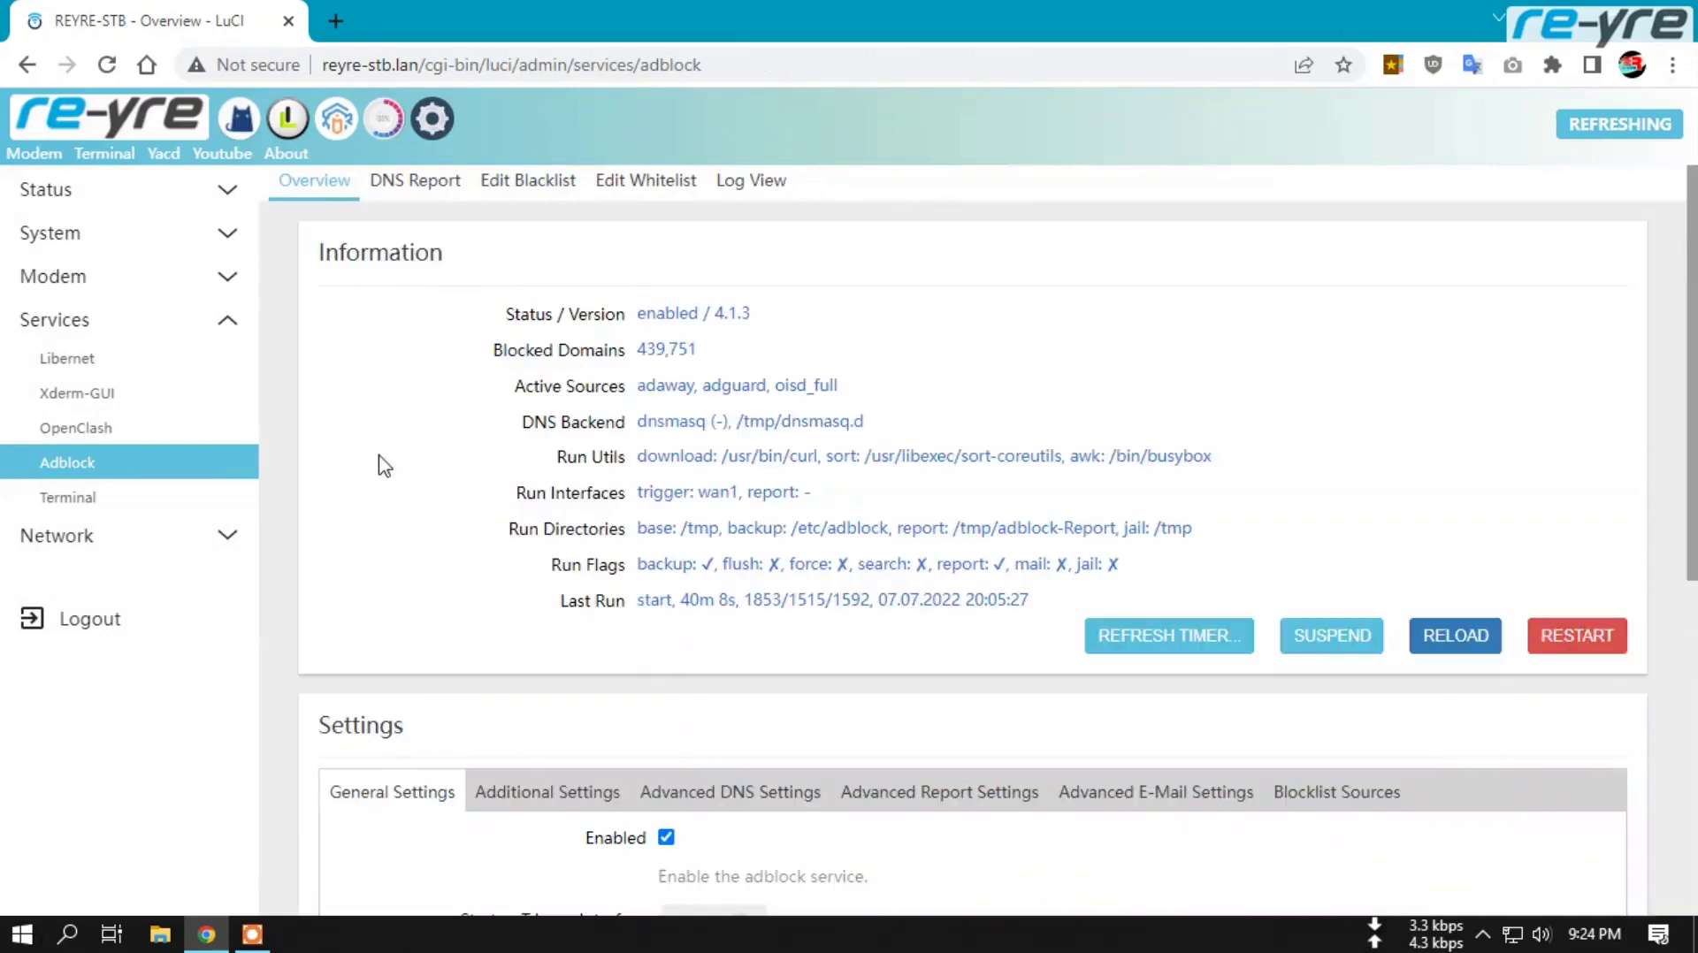
click(89, 491)
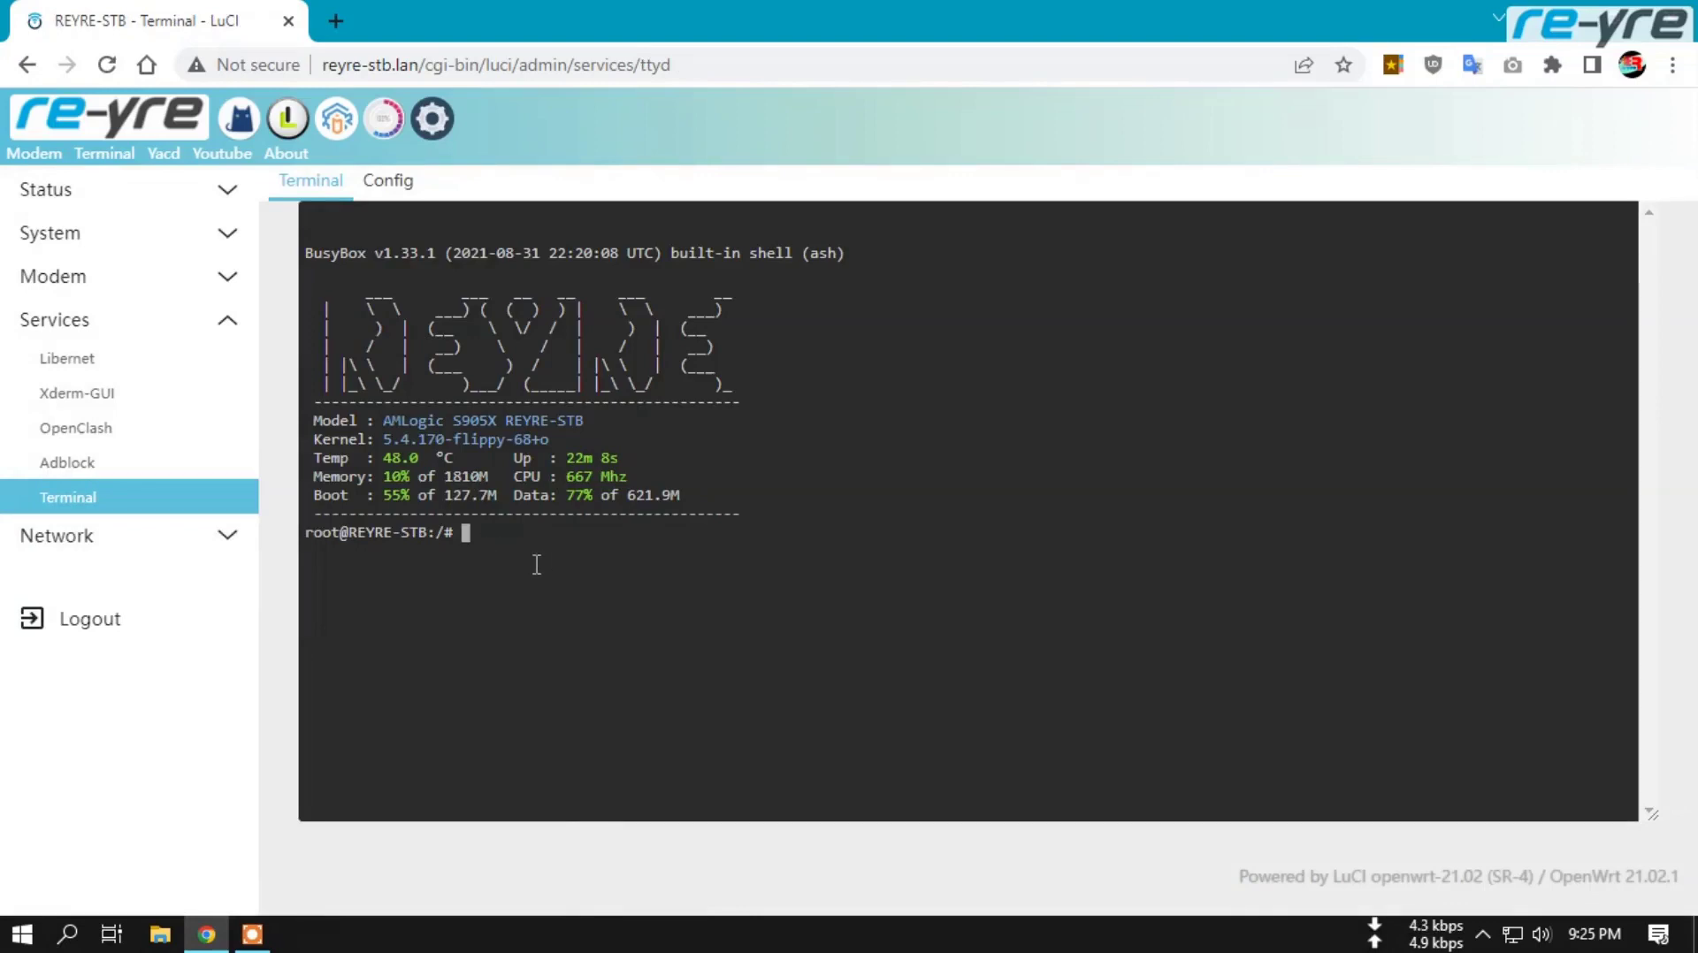
Review the network section's wireless overview and return to the router's status overview
click(232, 536)
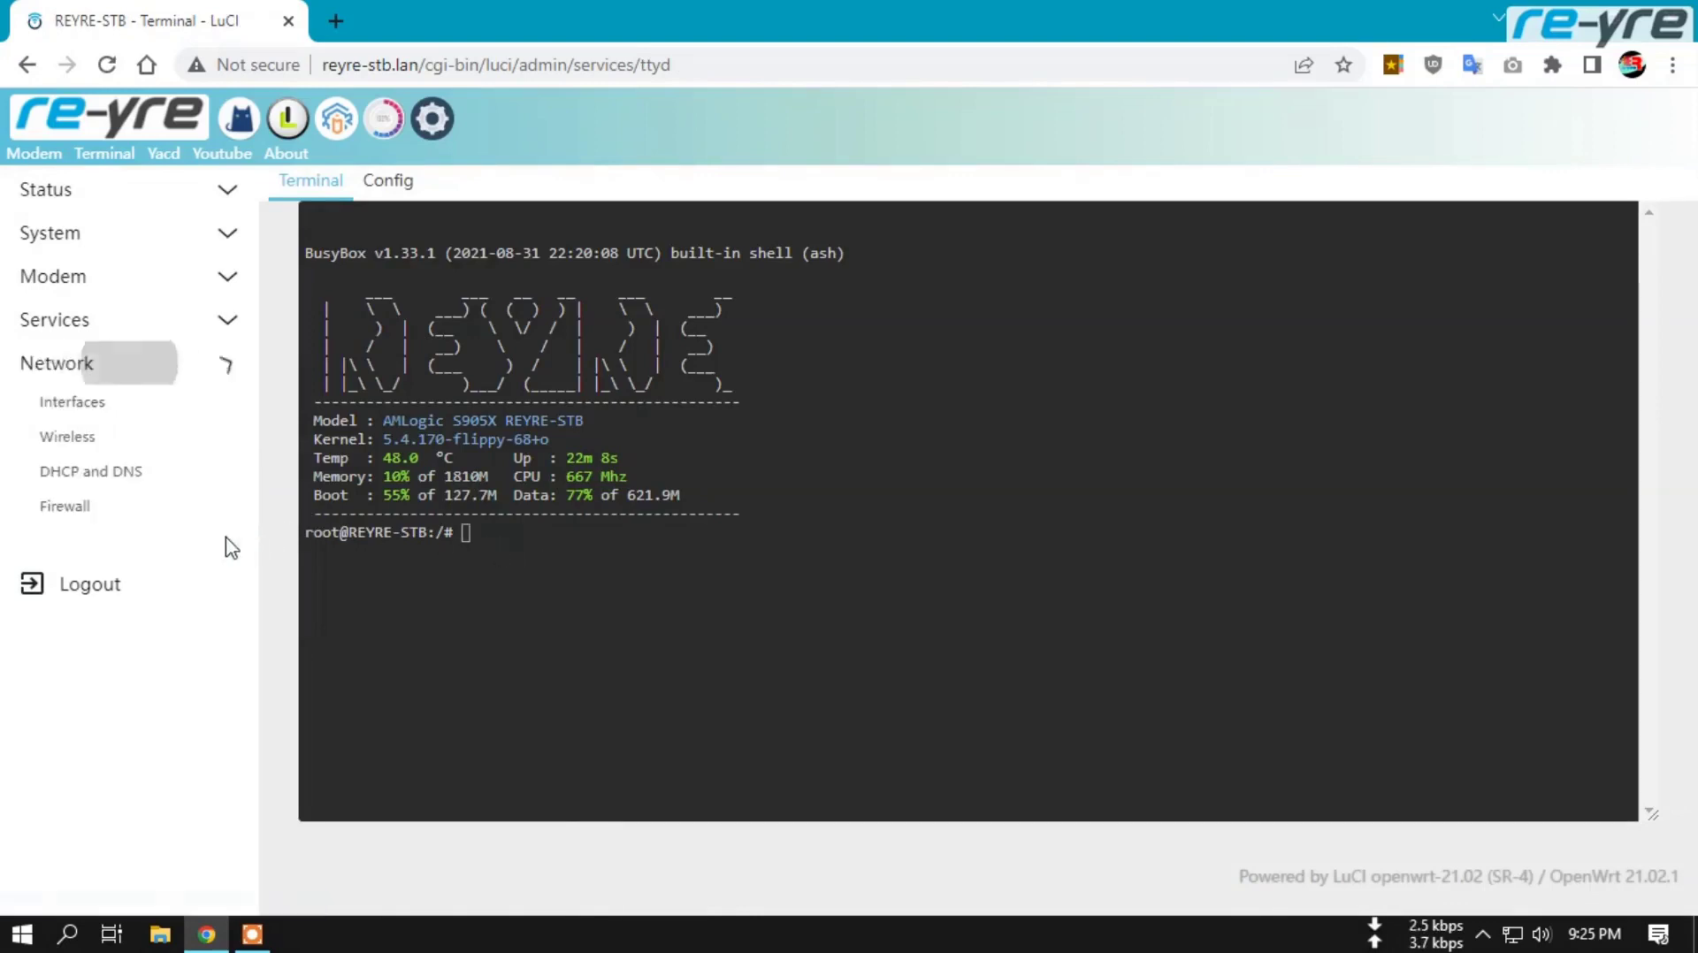
click(83, 437)
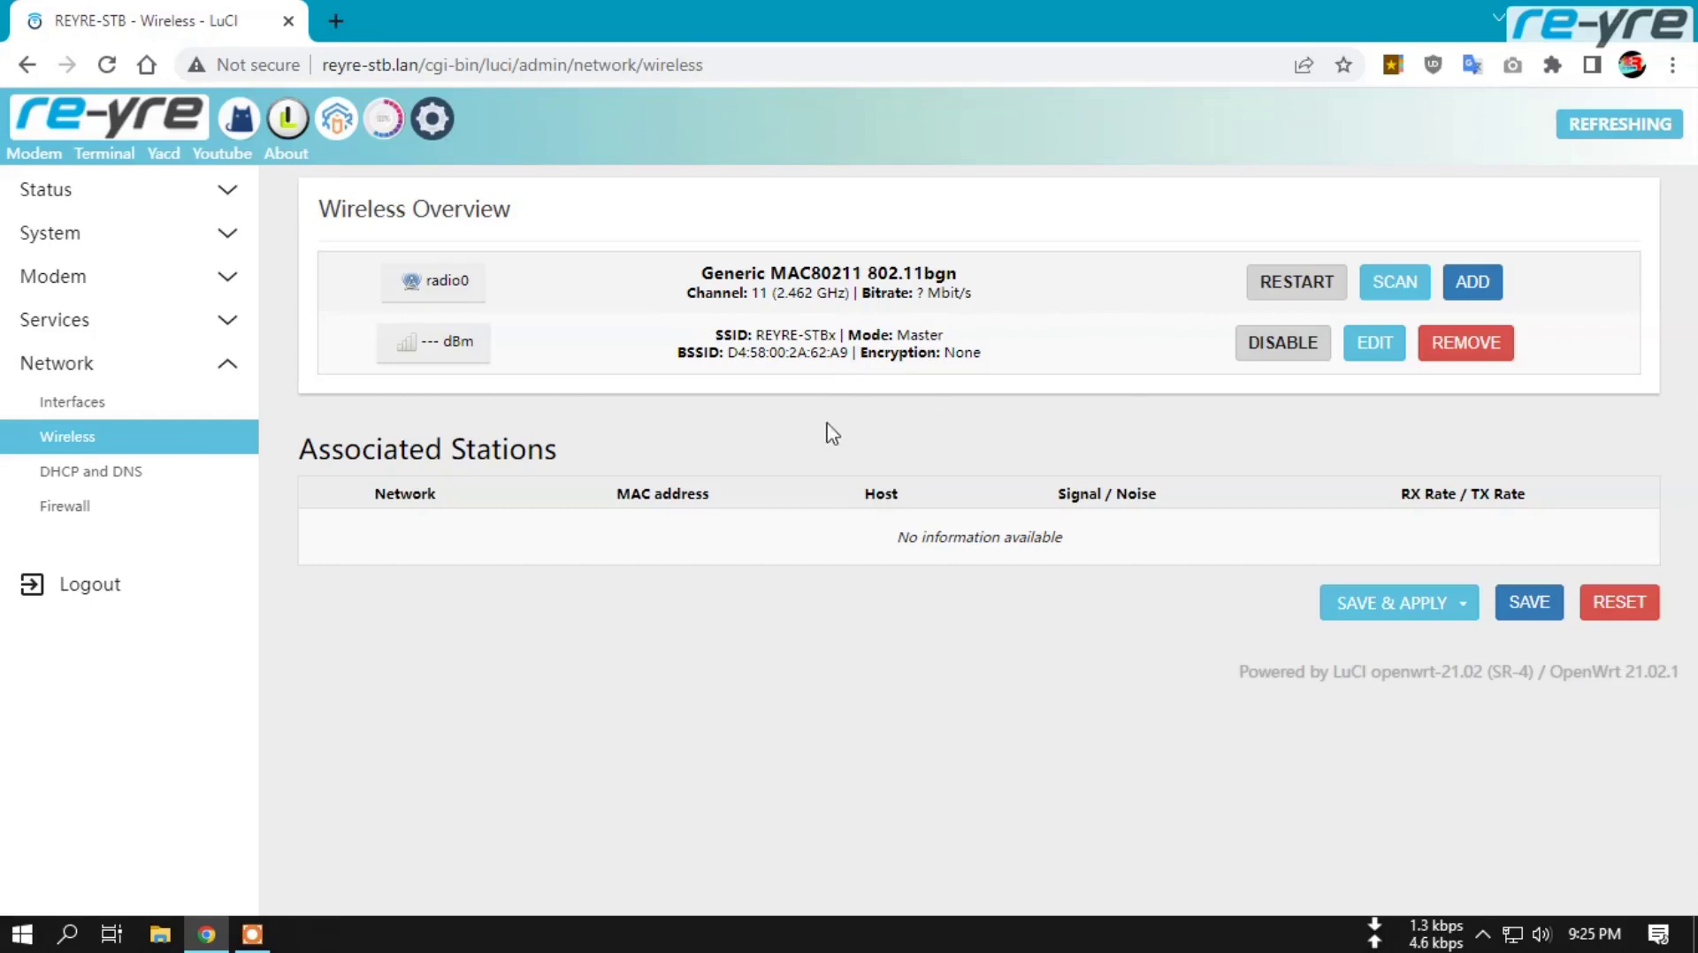
click(117, 124)
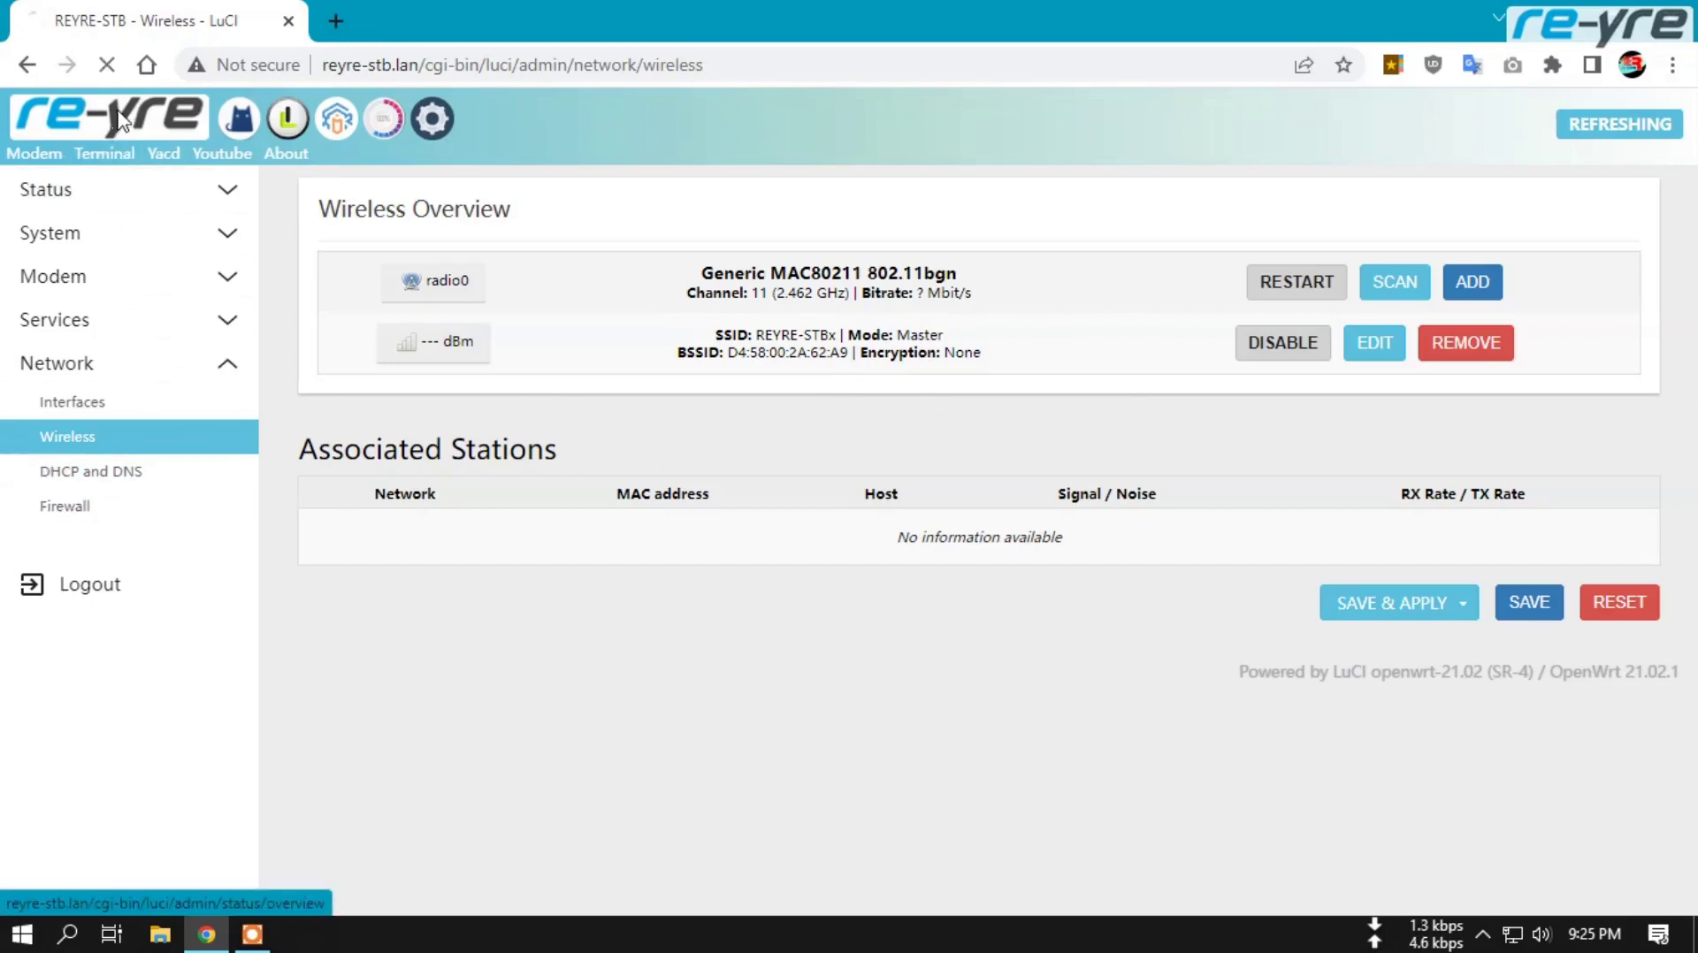